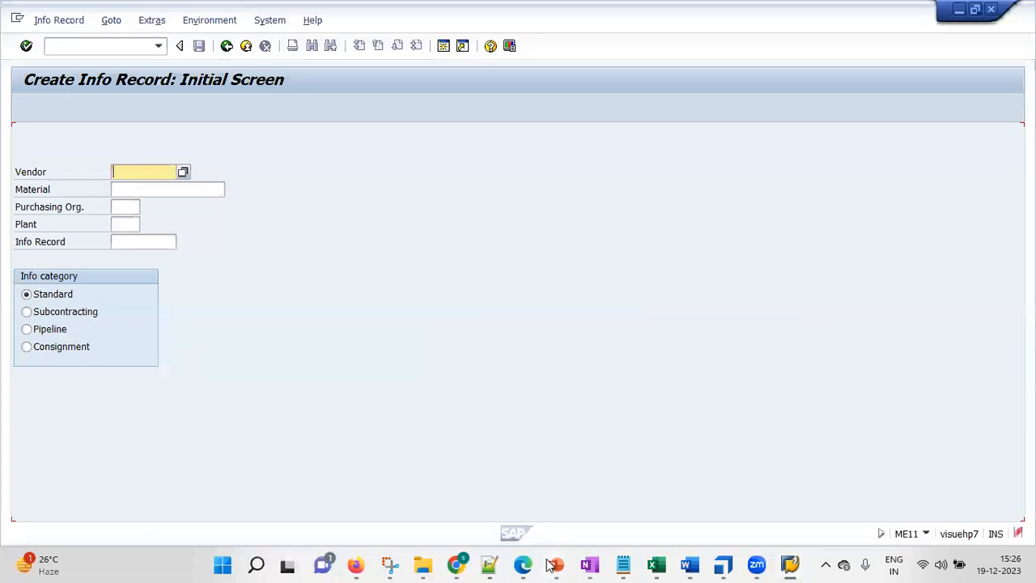
Switch to the SAP MM_N presentation in PowerPoint and review the ME11 route to info record creation on the PIR slide.
{"action": "mouse_move", "coordinate": [555, 565]}
{"action": "left_click", "coordinate": [766, 437]}
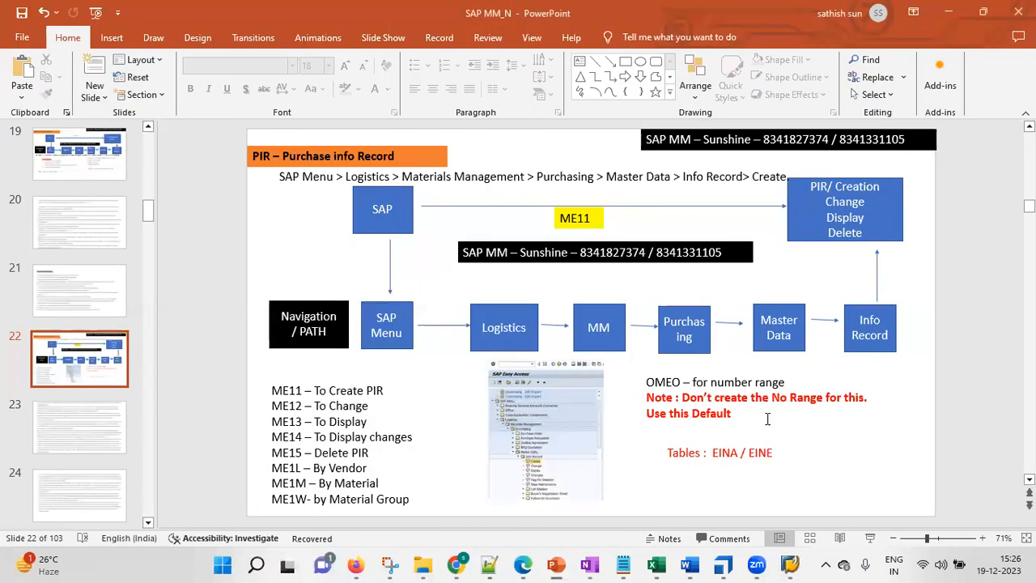
{"action": "left_click", "coordinate": [377, 209]}
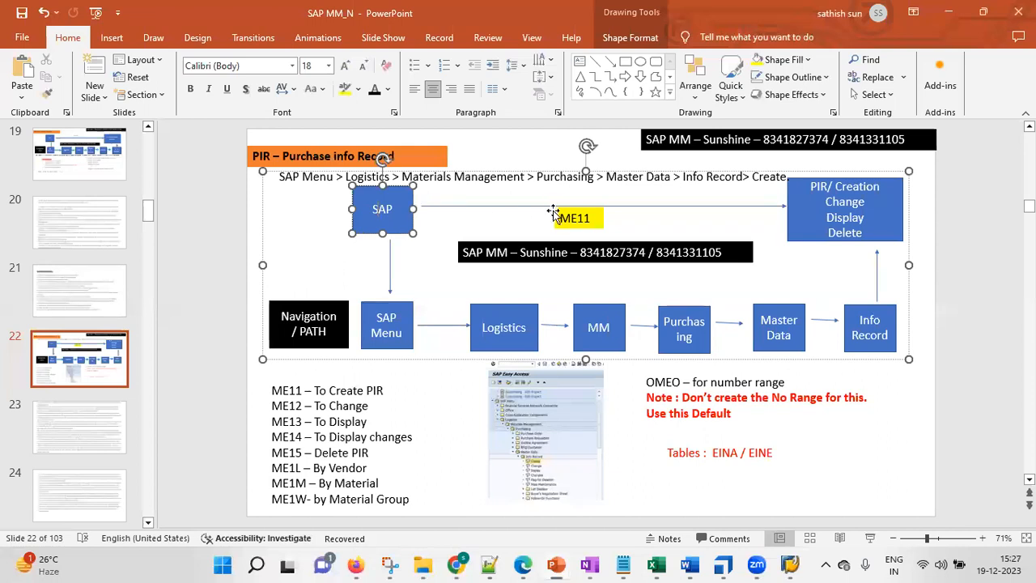
{"action": "left_click", "coordinate": [577, 215]}
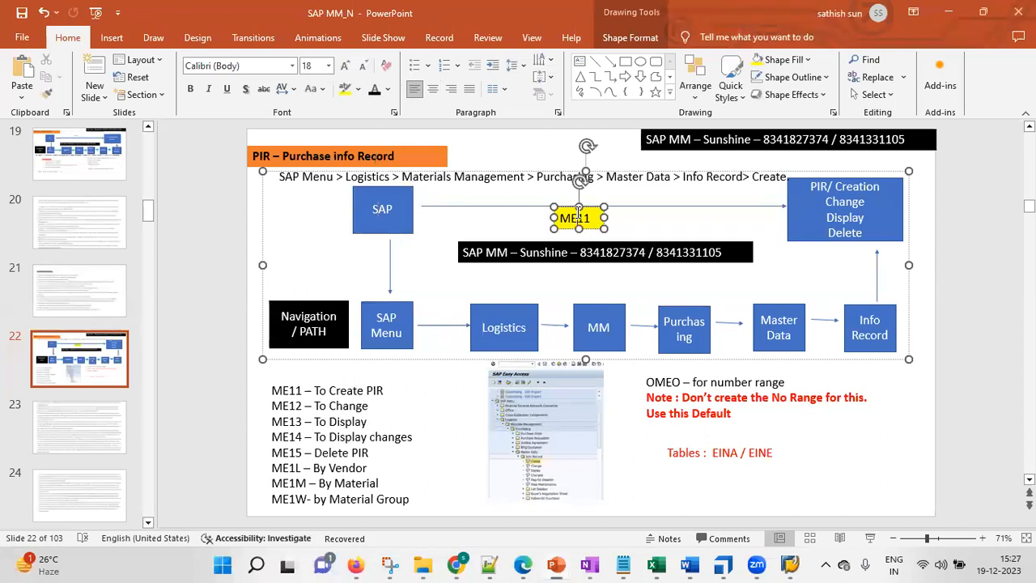
{"action": "left_click", "coordinate": [834, 217]}
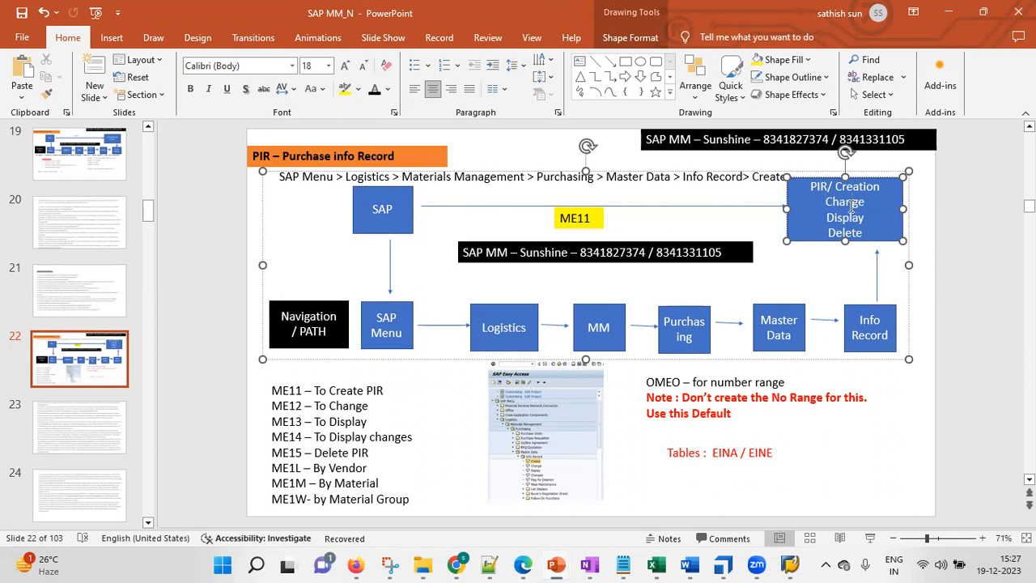
{"action": "left_click", "coordinate": [598, 213]}
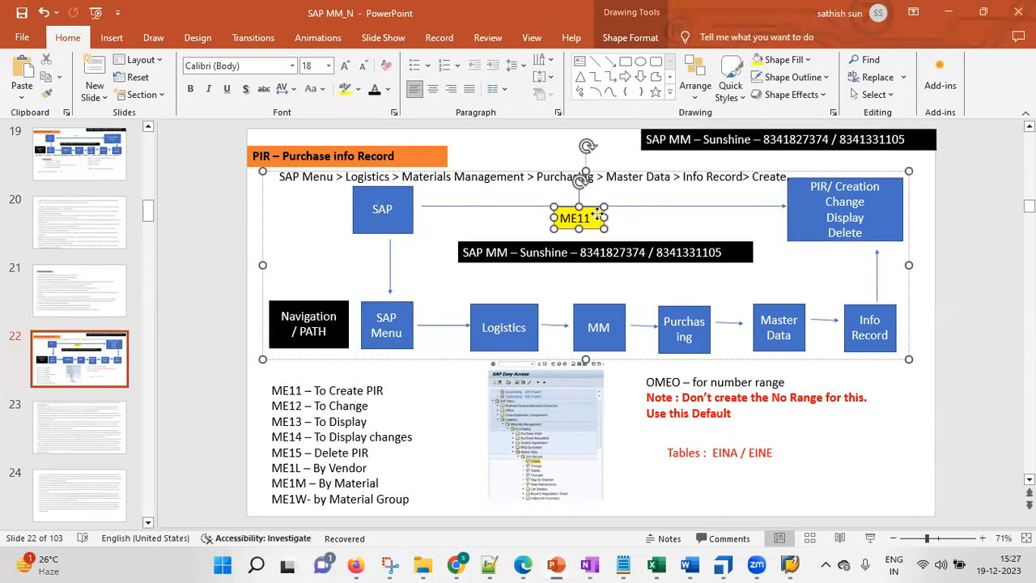
{"action": "left_click", "coordinate": [828, 205]}
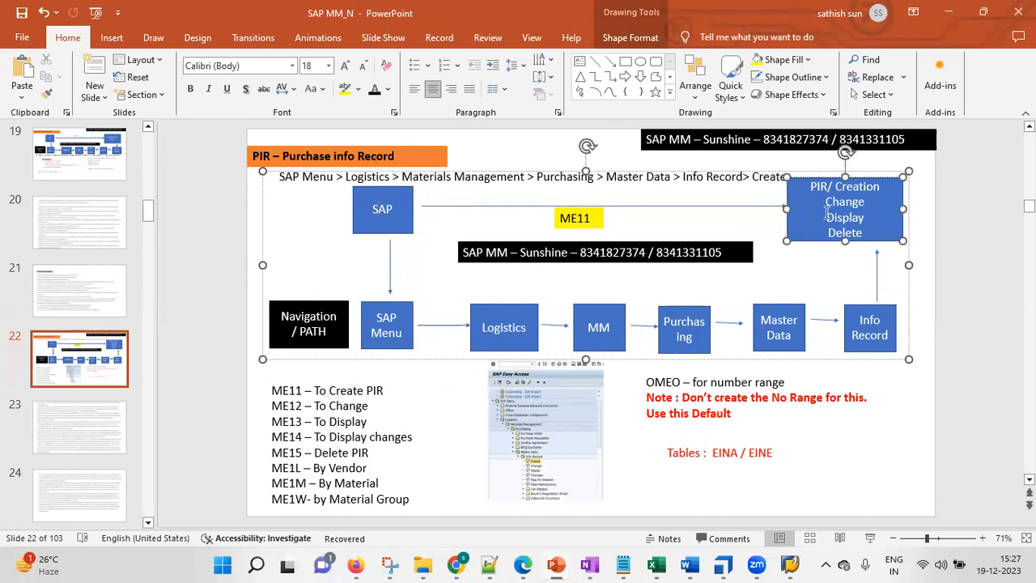
Copy the slide's SAP Menu path into the Notepad++ notes below "How to Craete the PIR by Path ?", separated by a blank line.
{"action": "mouse_move", "coordinate": [789, 564]}
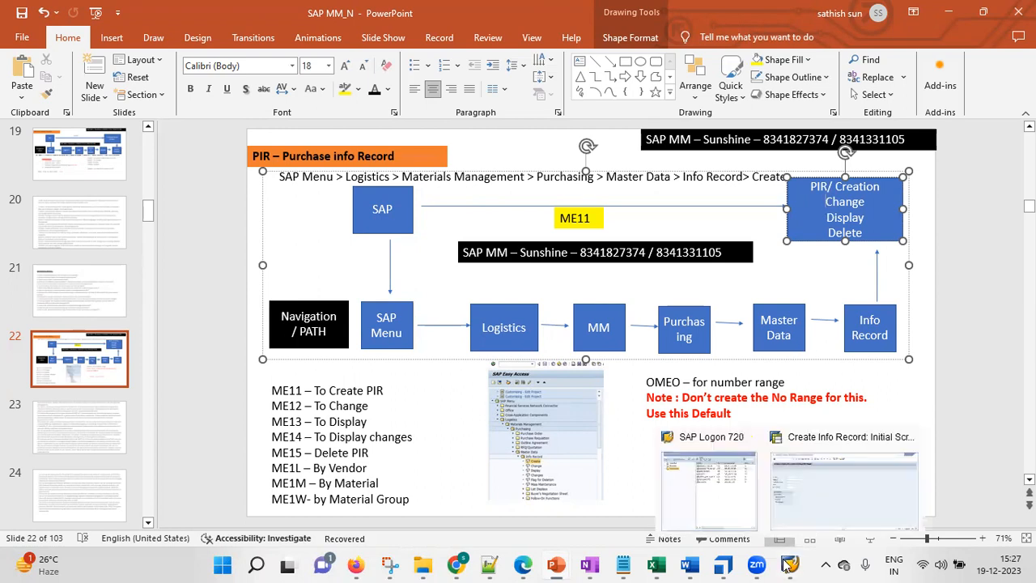
{"action": "triple_click", "coordinate": [684, 177]}
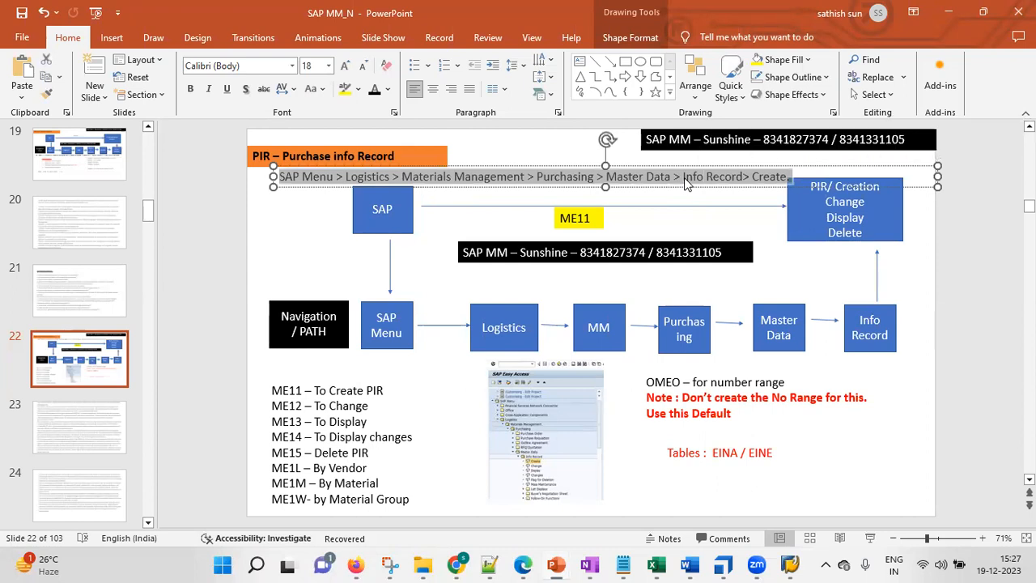
{"action": "left_click", "coordinate": [490, 564]}
{"action": "left_click", "coordinate": [490, 445]}
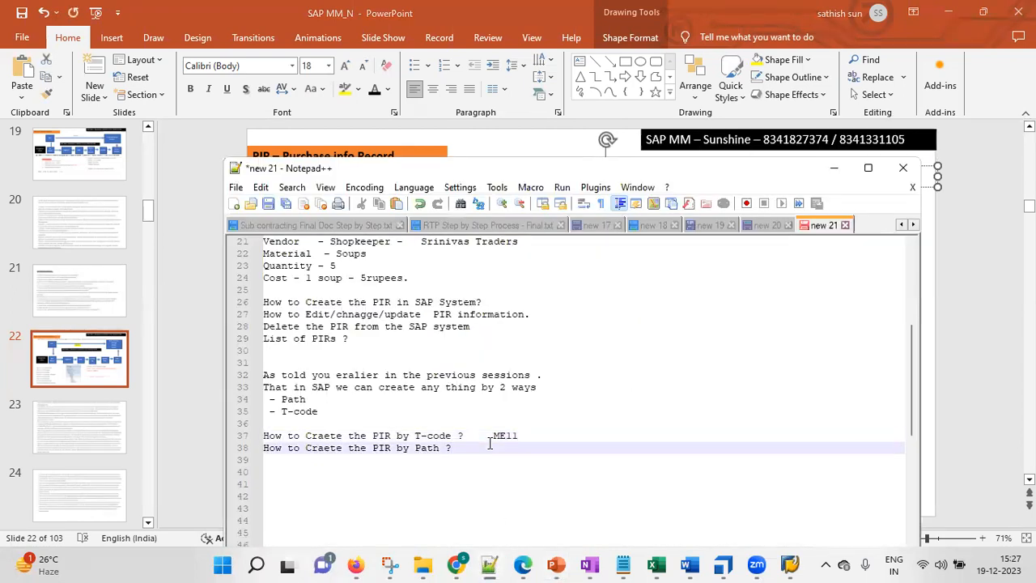
{"action": "key", "text": "Return"}
{"action": "type", "text": "SAP Menu > Logistics > Materials Management > Purchasing > Master Data > Info Record> Create."}
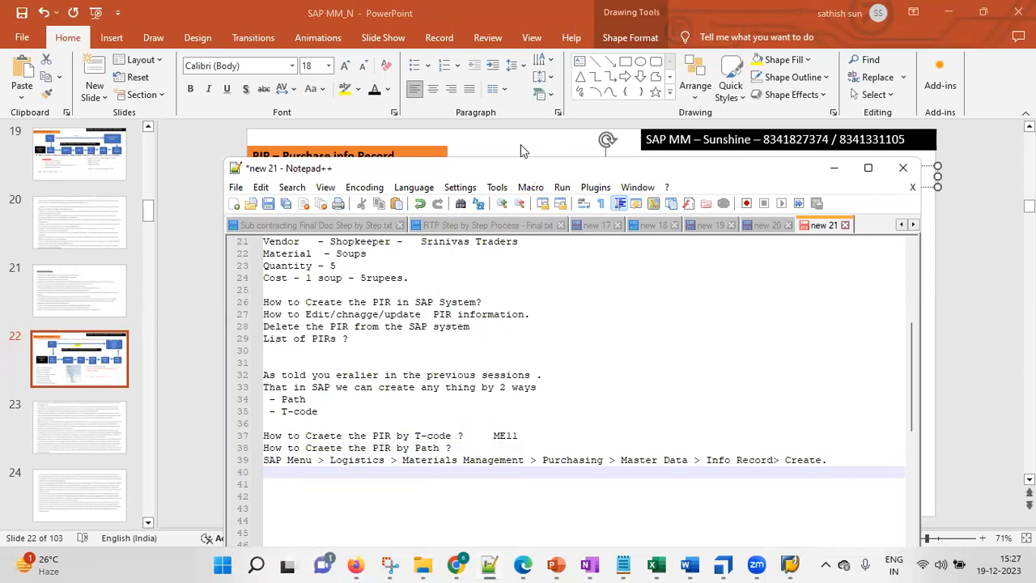
{"action": "left_click_drag", "start_coordinate": [524, 168], "coordinate": [488, 29]}
{"action": "left_click", "coordinate": [449, 309]}
{"action": "key", "text": "Return"}
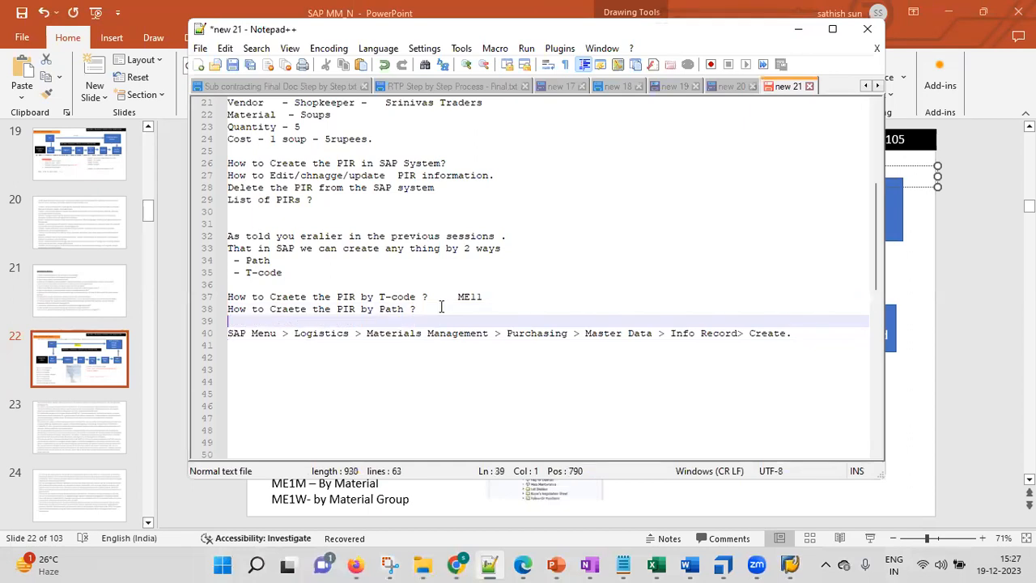
Switch to SAP and leave the Create Info Record transaction with /n for the SAP Easy Access screen.
{"action": "left_click", "coordinate": [789, 564]}
{"action": "left_click", "coordinate": [842, 497]}
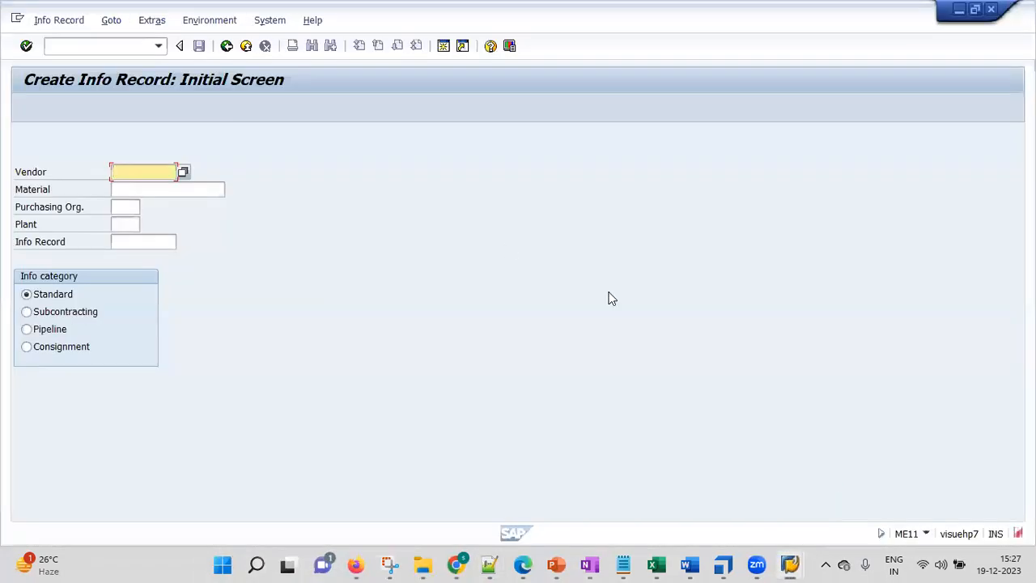
{"action": "left_click", "coordinate": [118, 47]}
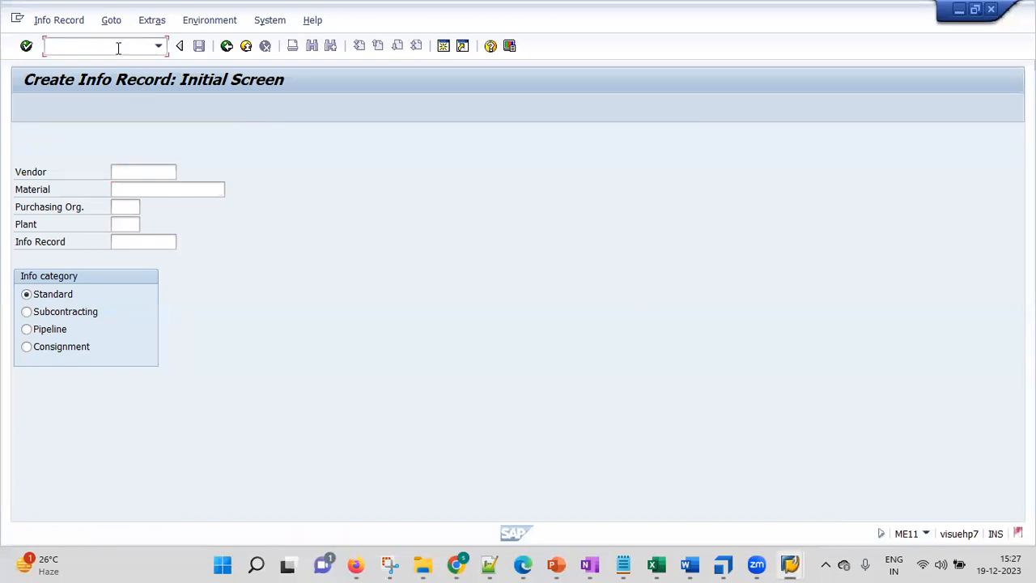
{"action": "type", "text": "/n"}
{"action": "key", "text": "Return"}
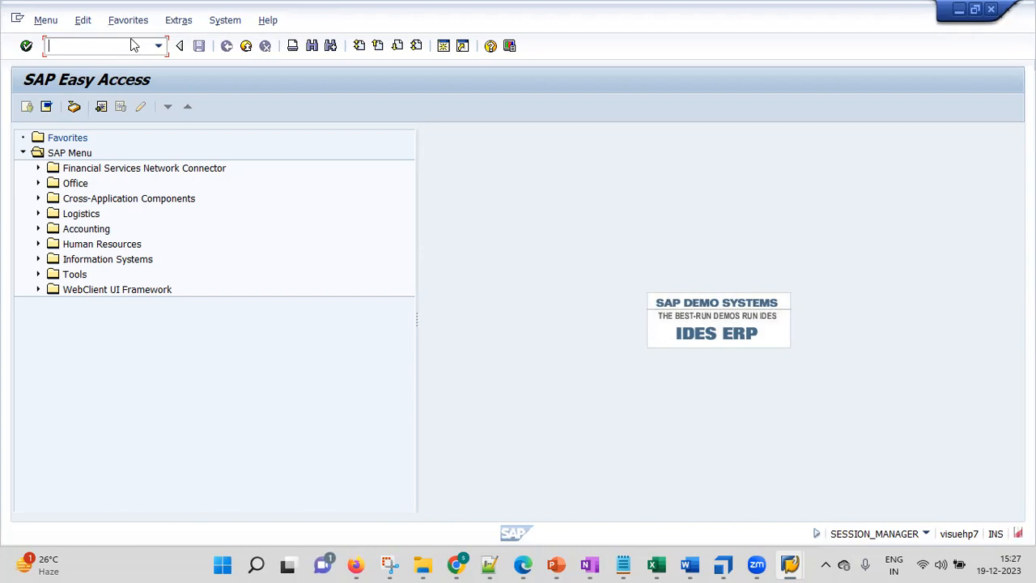
Restore the SAP Easy Access window to a smaller size and place it over the PIR slide just below the menu path line.
{"action": "left_click", "coordinate": [975, 8]}
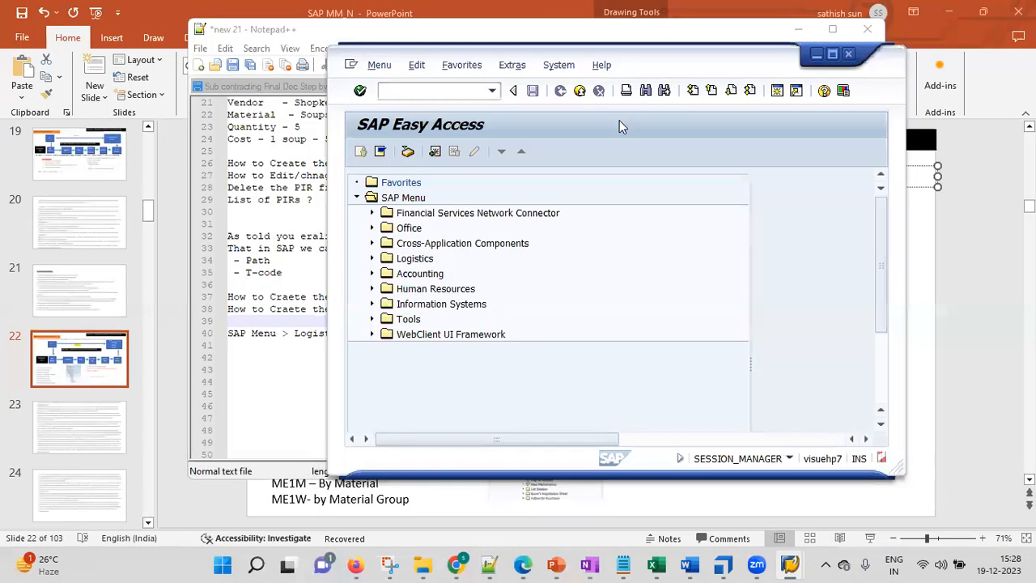
{"action": "mouse_move", "coordinate": [559, 565]}
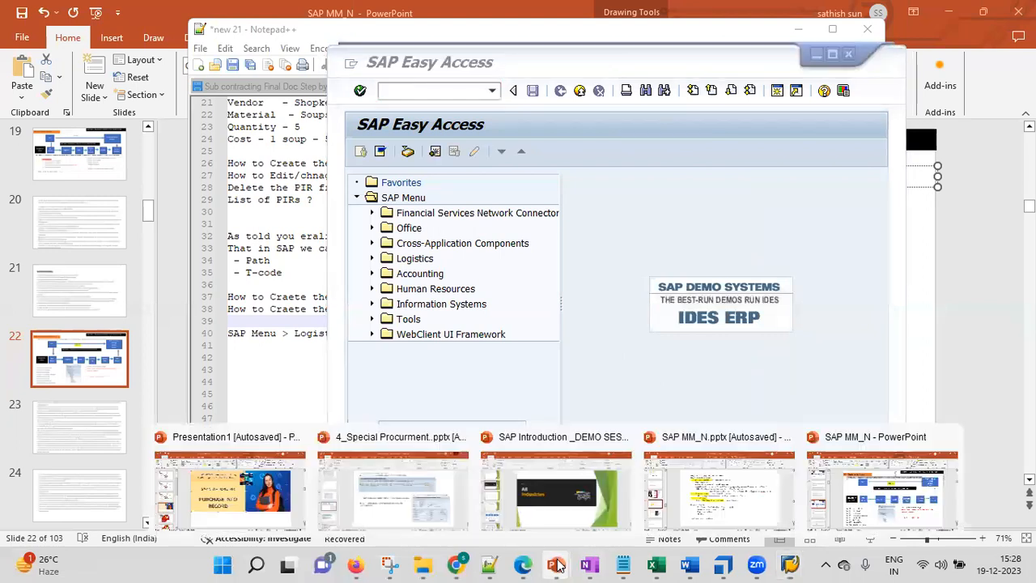
{"action": "left_click", "coordinate": [898, 504]}
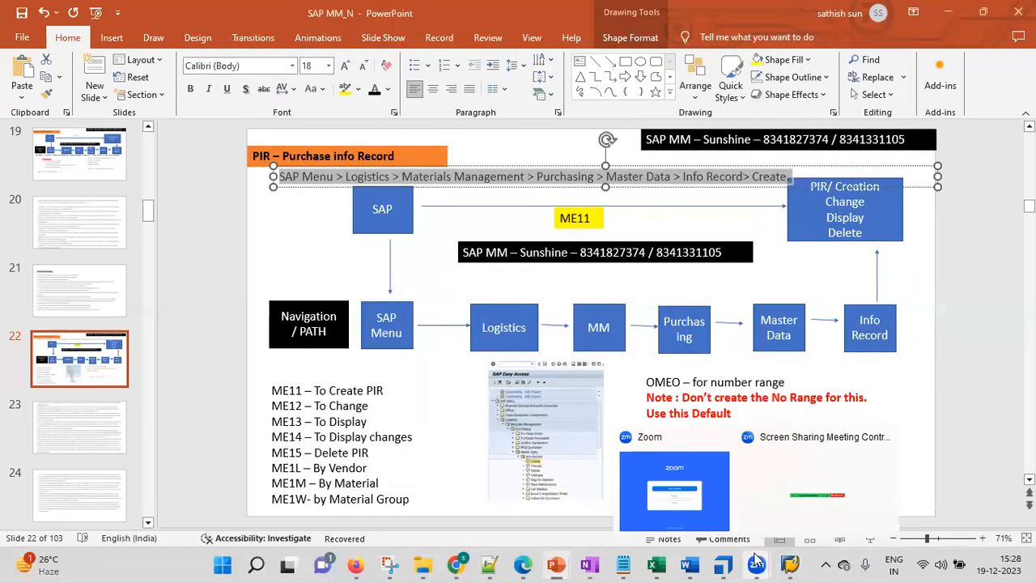
{"action": "mouse_move", "coordinate": [790, 564]}
{"action": "left_click", "coordinate": [845, 495]}
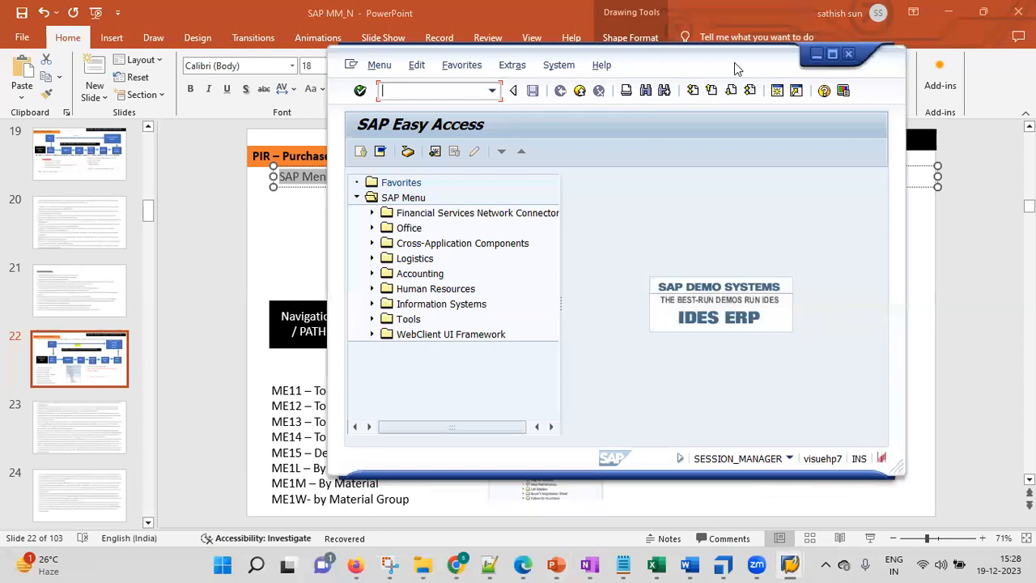
{"action": "left_click_drag", "start_coordinate": [736, 68], "coordinate": [679, 222]}
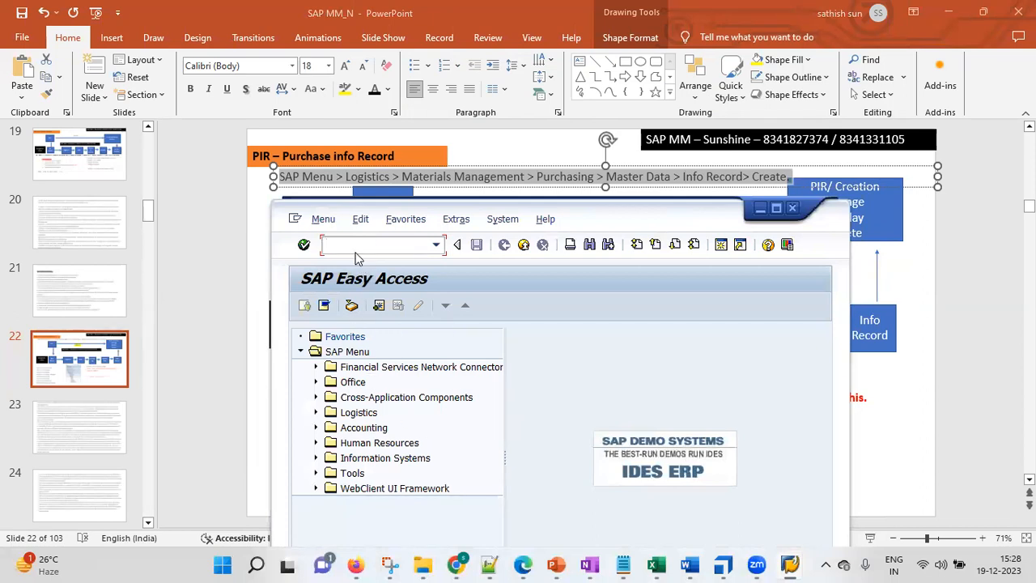
Highlight the word Menu in the PowerPoint slide's navigation path, and bring the SAP Easy Access window back in front beside it.
{"action": "left_click", "coordinate": [296, 186]}
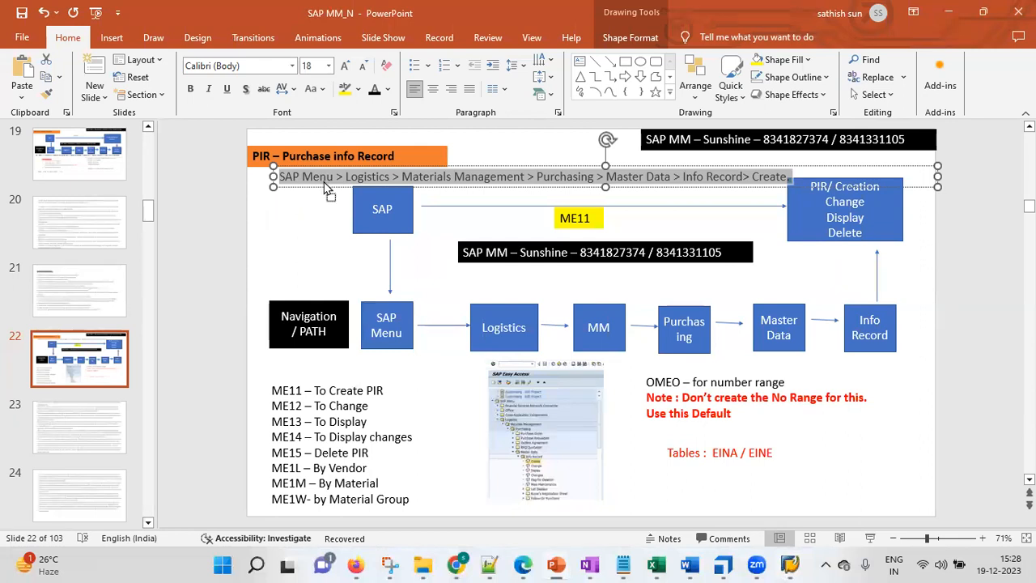
{"action": "double_click", "coordinate": [322, 180]}
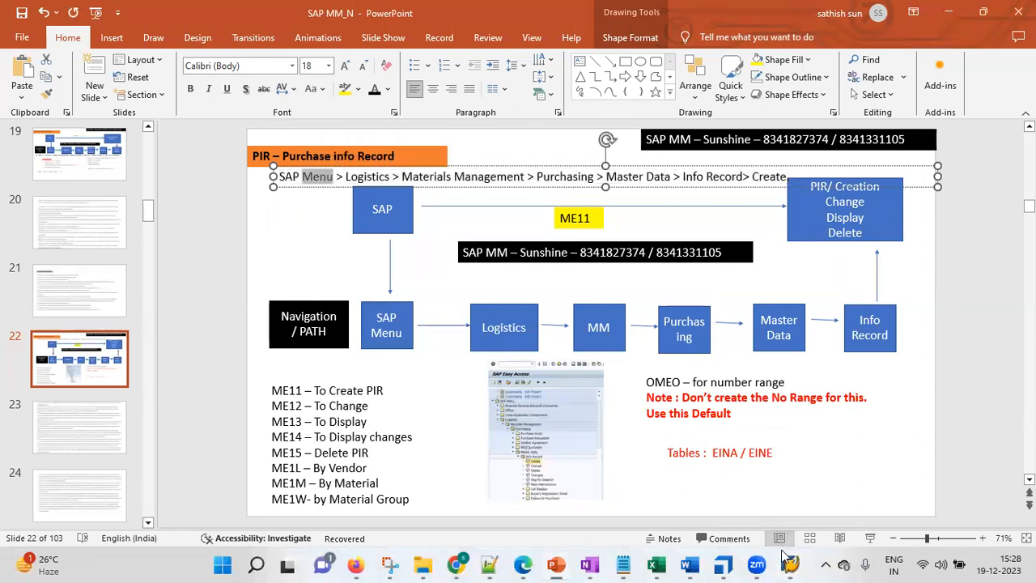
{"action": "mouse_move", "coordinate": [788, 563]}
{"action": "left_click", "coordinate": [822, 498]}
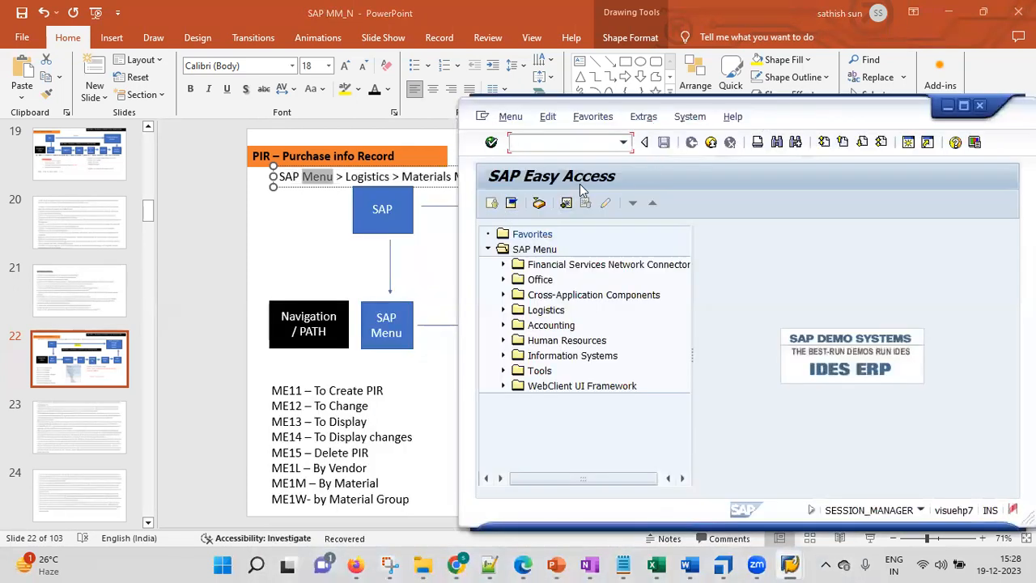
Create a folder named Master Data in the SAP Favorites list.
{"action": "right_click", "coordinate": [533, 235]}
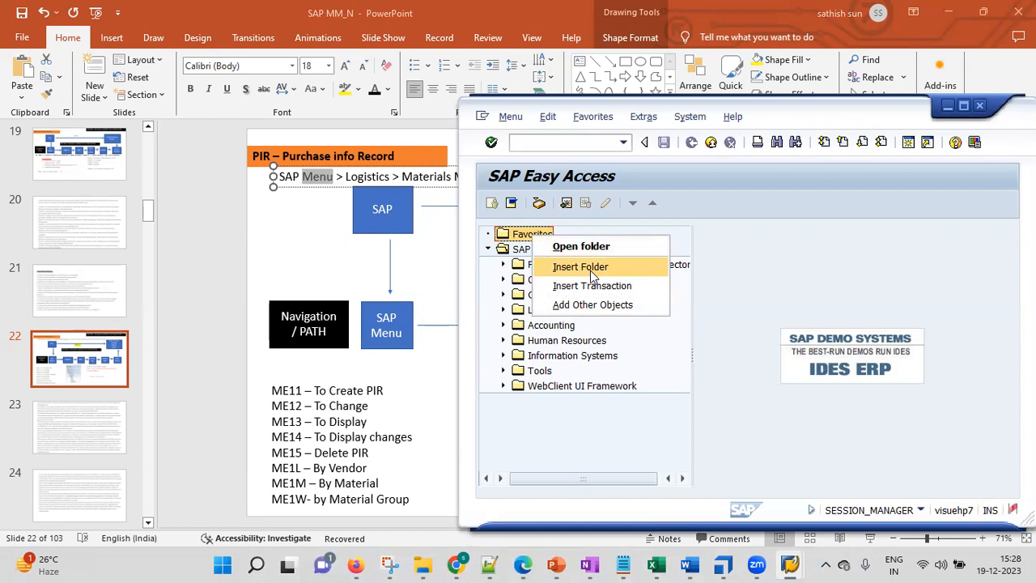
{"action": "left_click", "coordinate": [590, 268]}
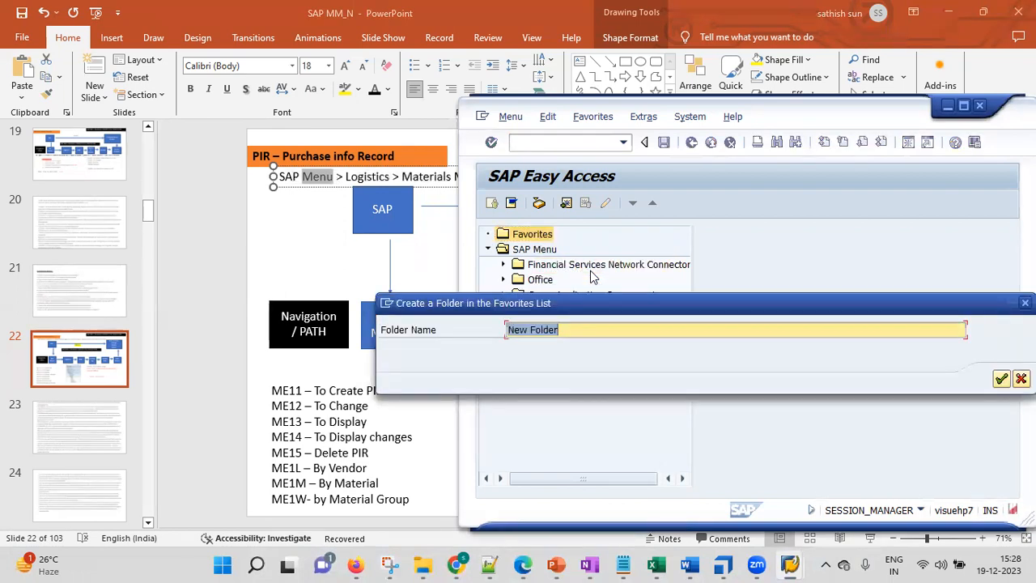
{"action": "type", "text": "PI"}
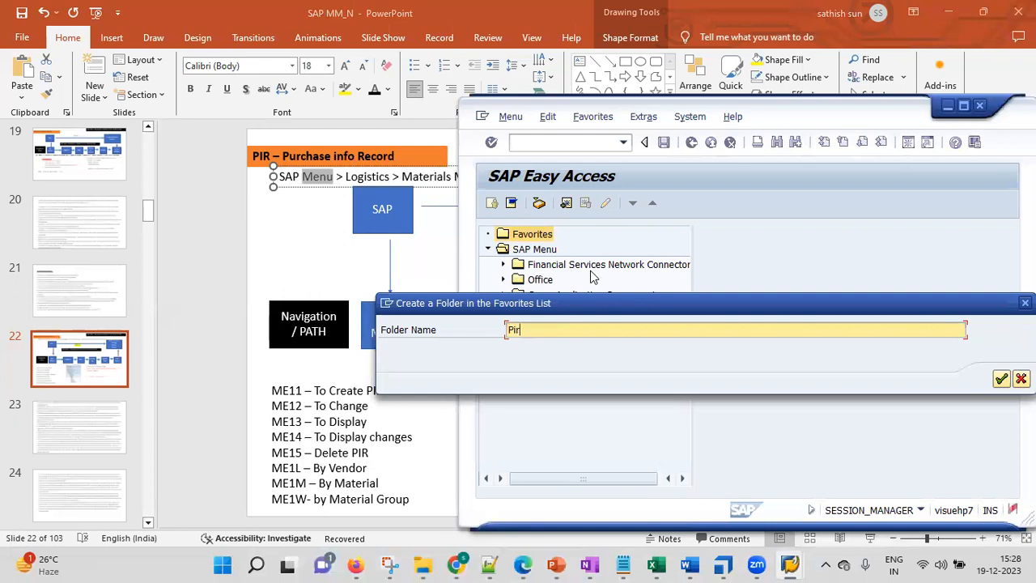
{"action": "type", "text": "R -"}
{"action": "key", "text": "BackSpace"}
{"action": "left_click_drag", "start_coordinate": [781, 306], "coordinate": [663, 256]}
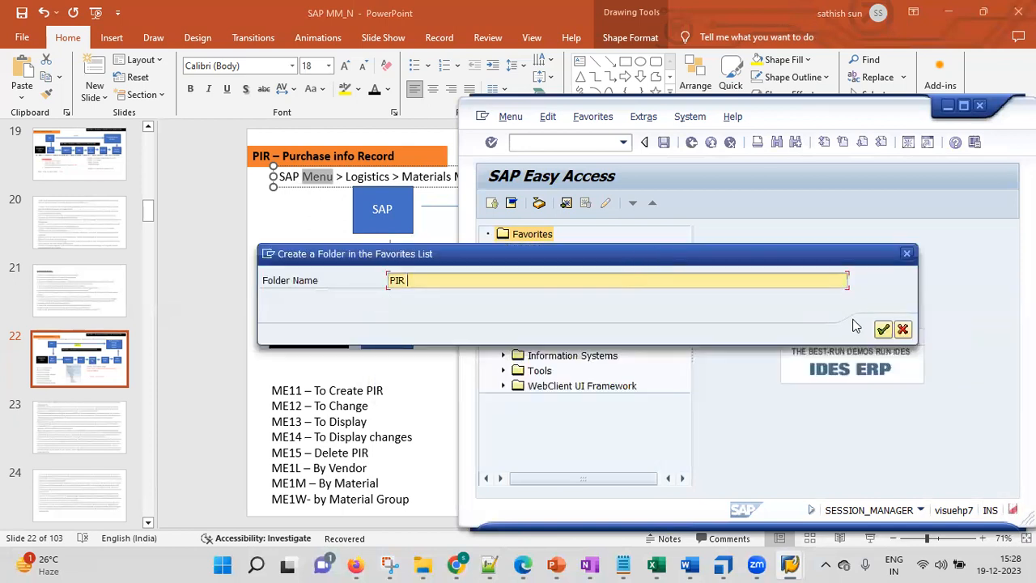
{"action": "type", "text": "Ma"}
{"action": "type", "text": "ter"}
{"action": "key", "text": "BackSpace"}
{"action": "key", "text": "BackSpace"}
{"action": "key", "text": "BackSpace"}
{"action": "key", "text": "BackSpace"}
{"action": "key", "text": "BackSpace"}
{"action": "key", "text": "BackSpace"}
{"action": "key", "text": "BackSpace"}
{"action": "key", "text": "BackSpace"}
{"action": "key", "text": "BackSpace"}
{"action": "key", "text": "BackSpace"}
{"action": "type", "text": "Master Datase"}
{"action": "key", "text": "BackSpace"}
{"action": "key", "text": "BackSpace"}
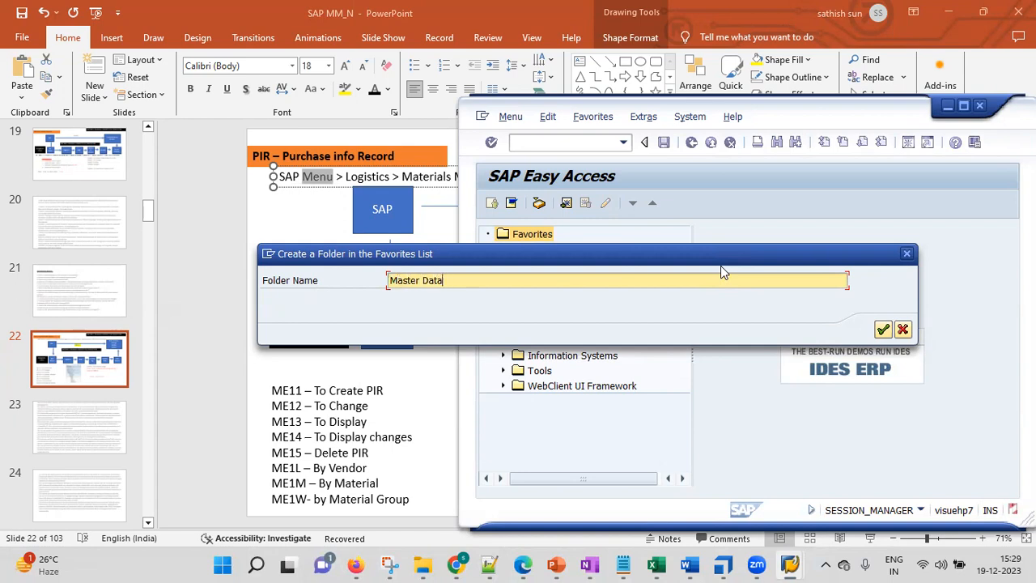
{"action": "left_click", "coordinate": [883, 330]}
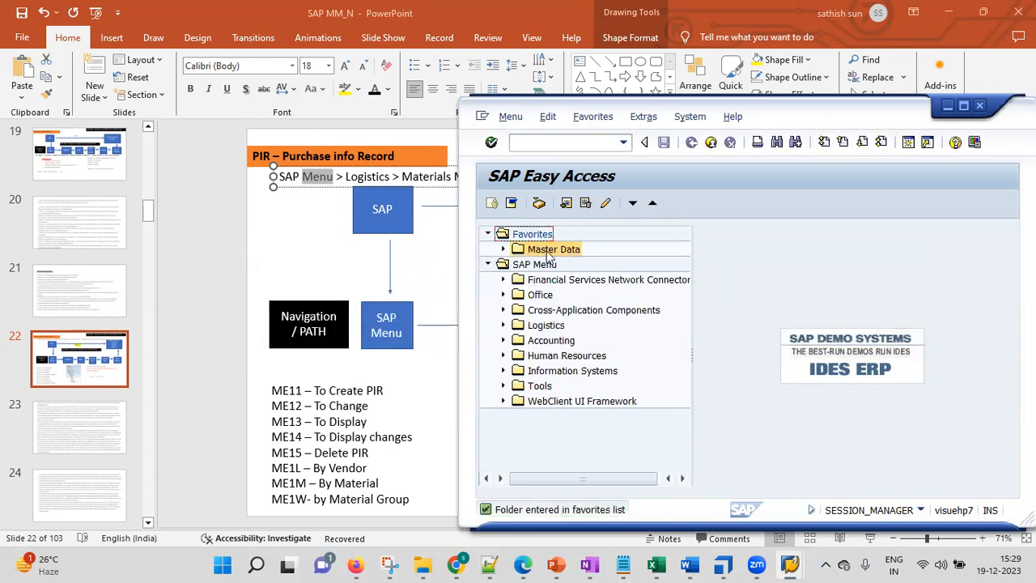
Add transaction ME11 to the Master Data favorites folder, and test the entry by opening it and returning to SAP Easy Access.
{"action": "right_click", "coordinate": [548, 256]}
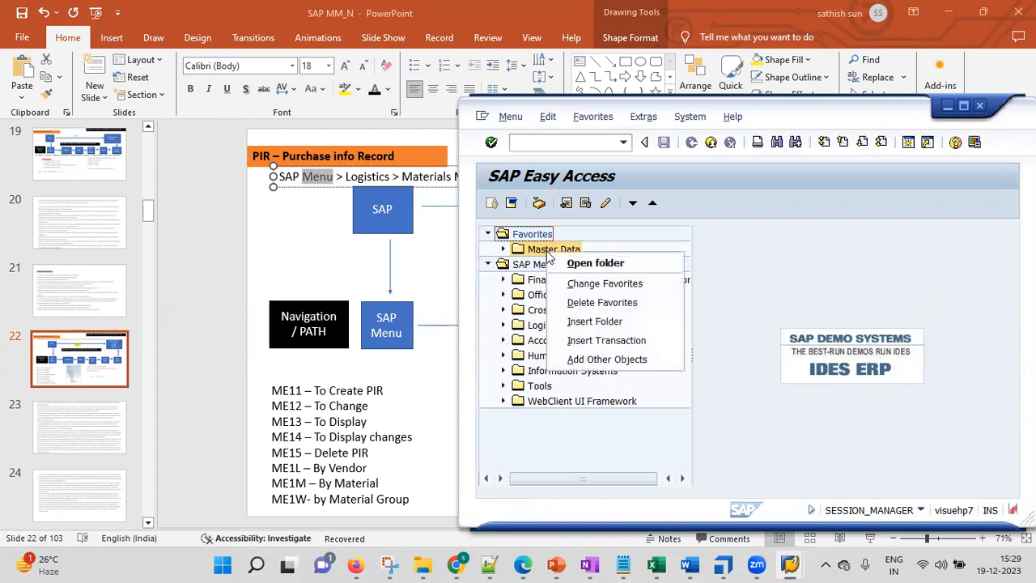
{"action": "left_click", "coordinate": [613, 341]}
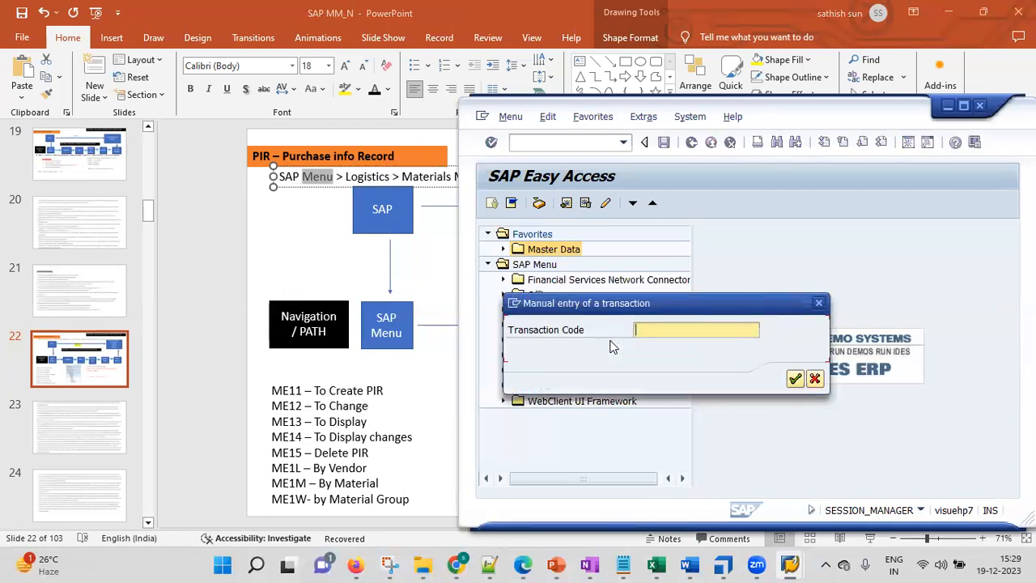
{"action": "type", "text": "ME11"}
{"action": "left_click", "coordinate": [793, 379]}
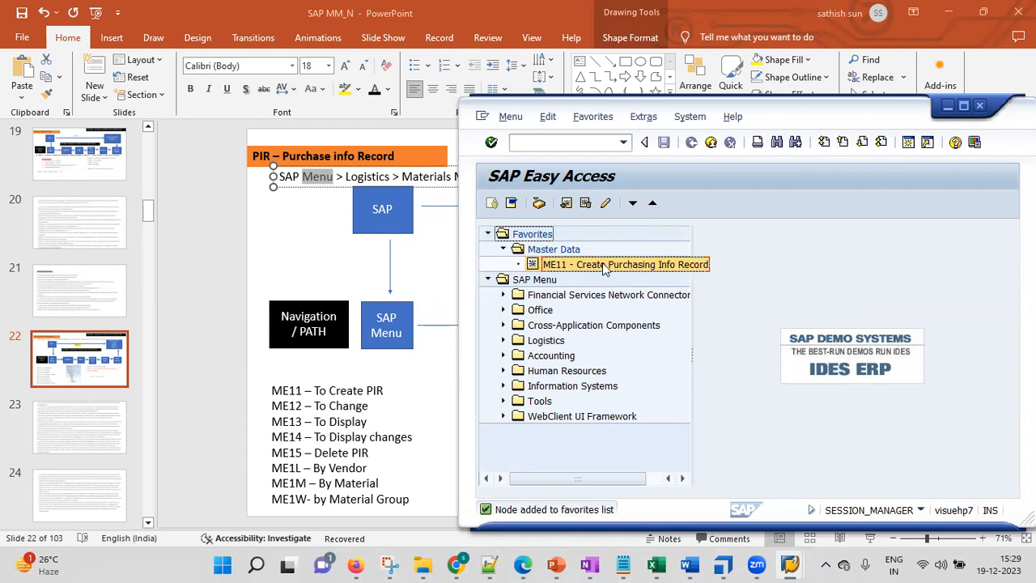
{"action": "double_click", "coordinate": [602, 263]}
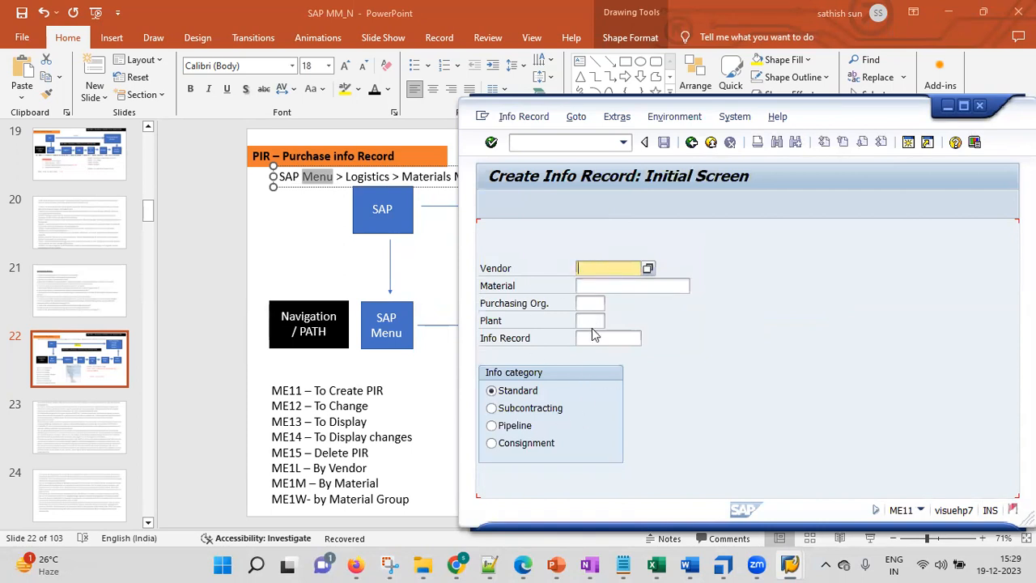
{"action": "left_click", "coordinate": [692, 144]}
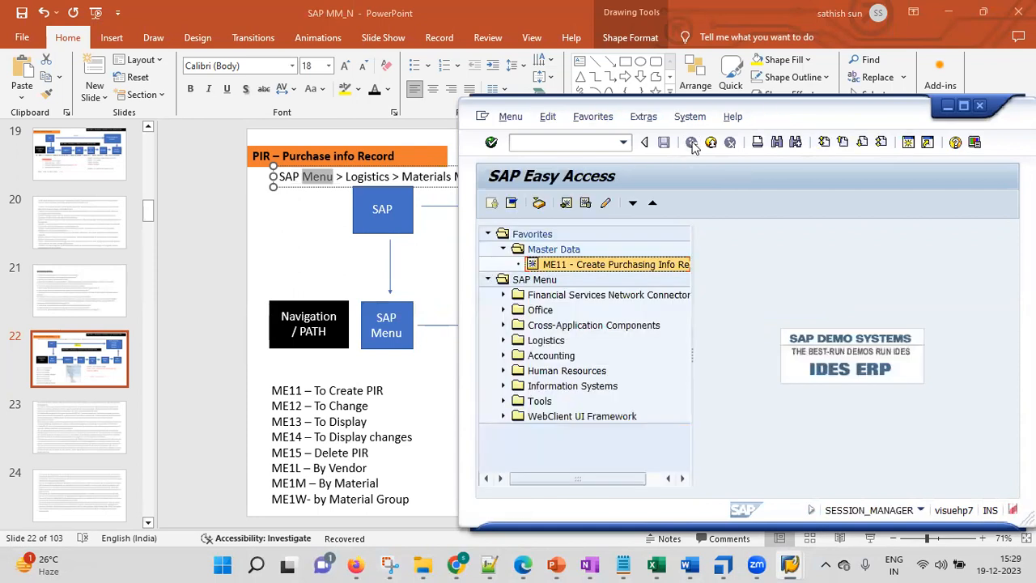
Add transaction MM01 to the Master Data favorites folder.
{"action": "left_click", "coordinate": [570, 253]}
{"action": "right_click", "coordinate": [570, 252]}
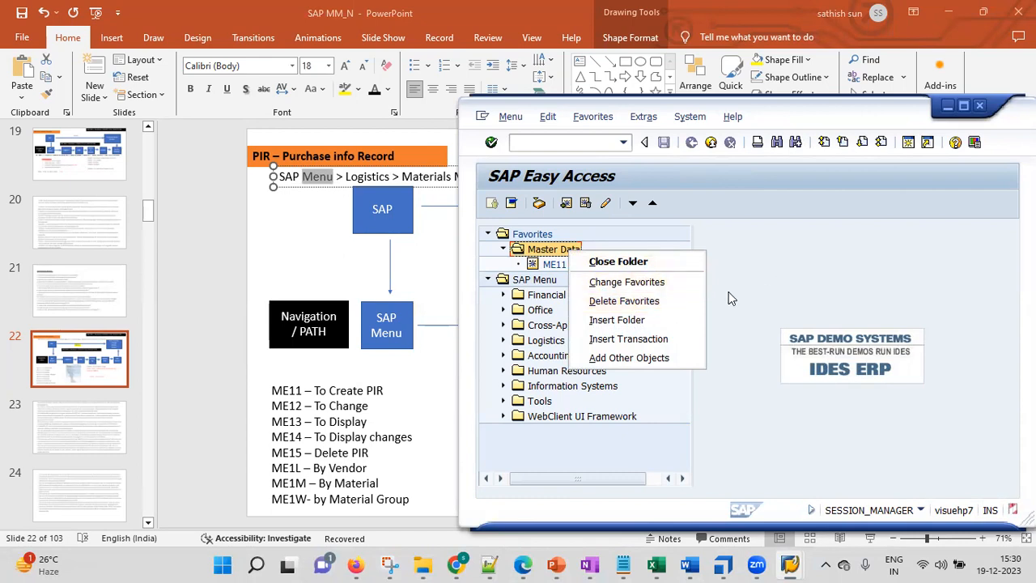
{"action": "left_click", "coordinate": [639, 340]}
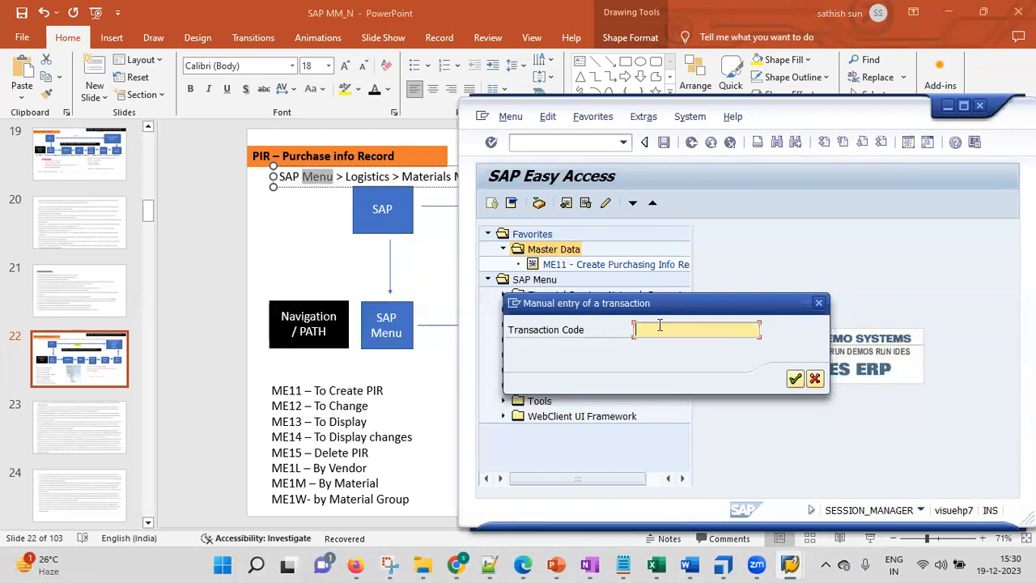
{"action": "type", "text": "MM03"}
{"action": "left_click", "coordinate": [795, 378]}
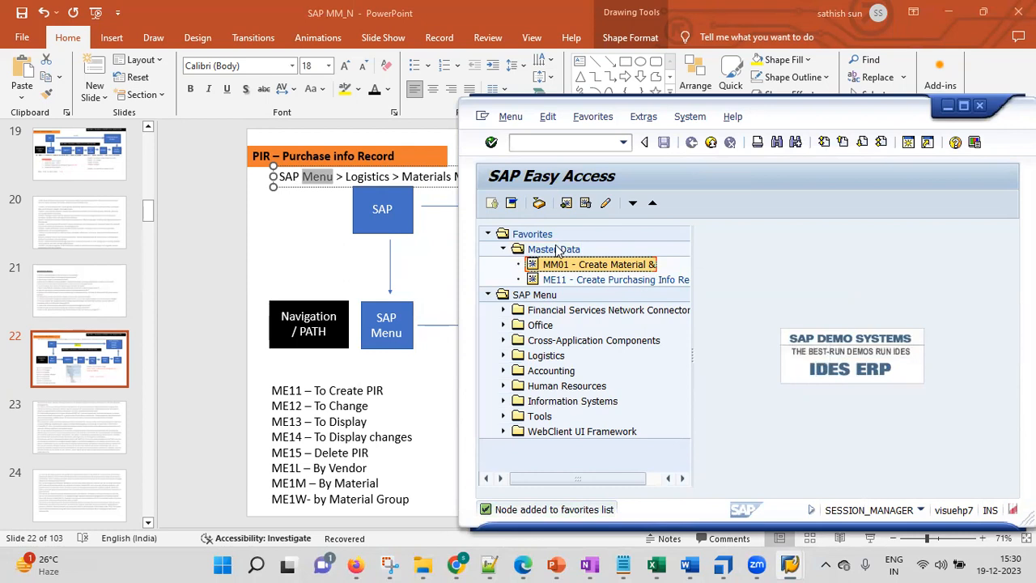
Add transaction XK01 to the Master Data favorites folder.
{"action": "left_click", "coordinate": [555, 251]}
{"action": "right_click", "coordinate": [555, 251]}
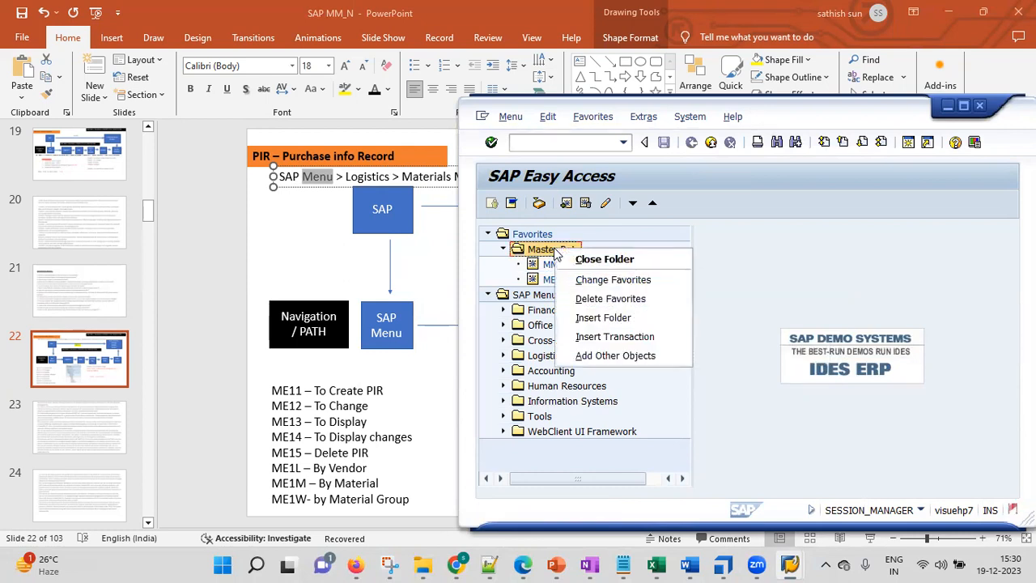
{"action": "left_click", "coordinate": [617, 337]}
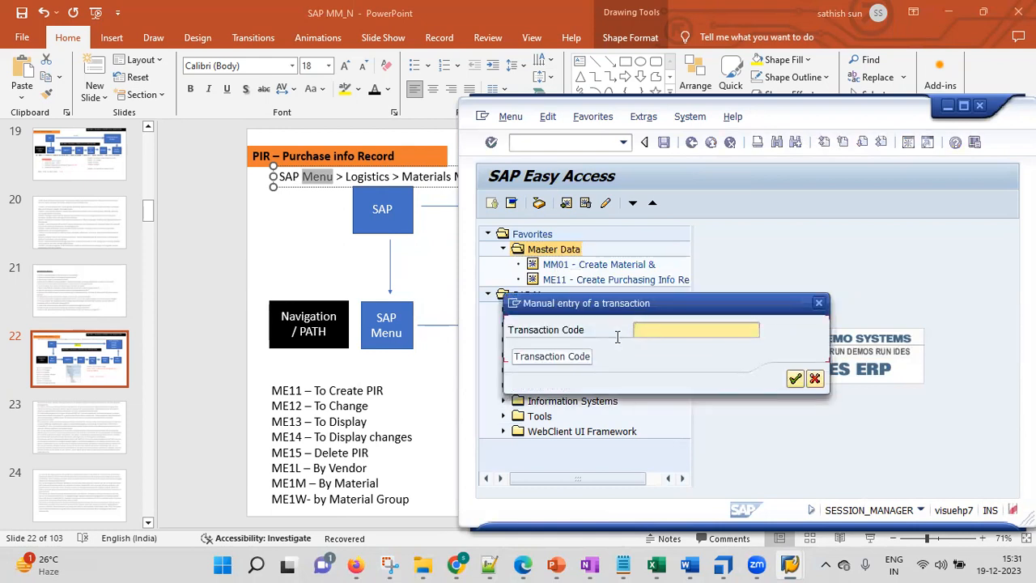
{"action": "type", "text": "XK01"}
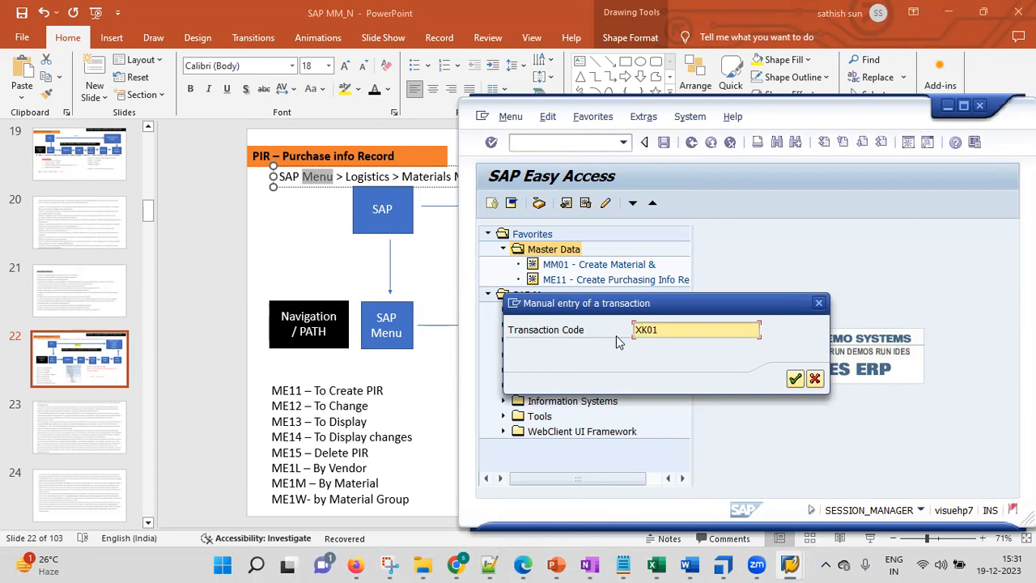
{"action": "key", "text": "Return"}
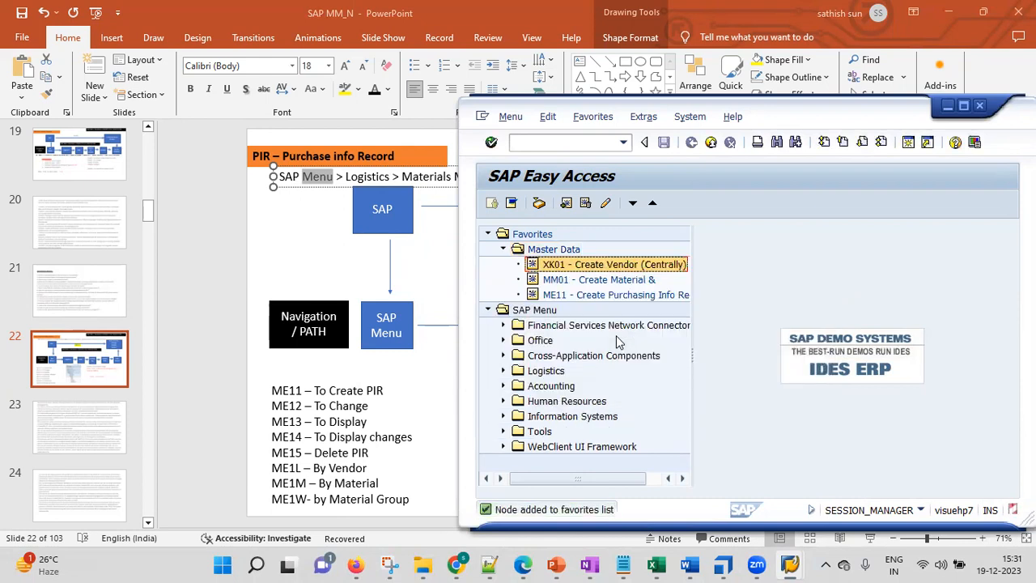
Collapse the Master Data folder and create a folder named ER- Structure in the Favorites list.
{"action": "left_click", "coordinate": [503, 249]}
{"action": "right_click", "coordinate": [529, 235]}
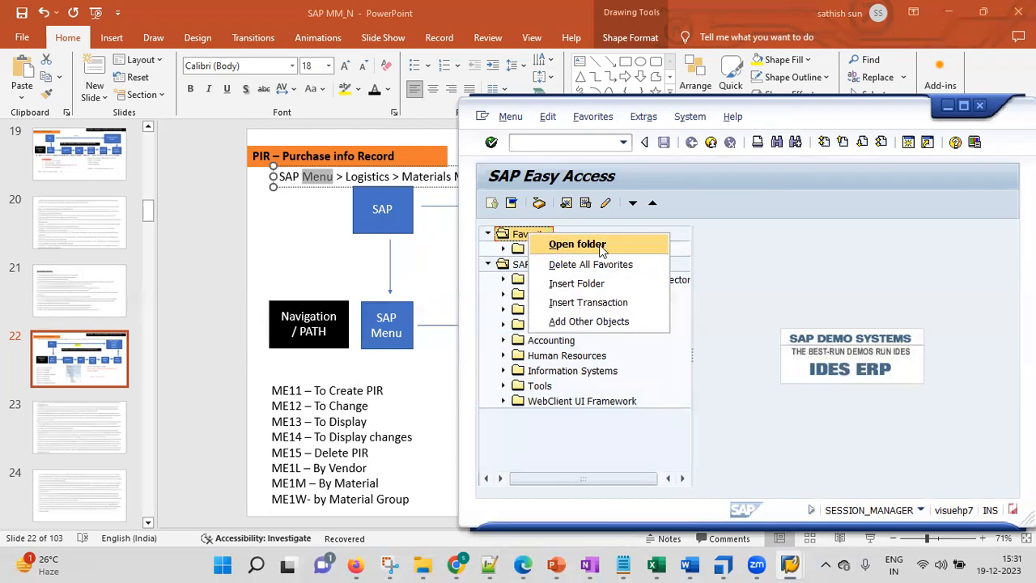
{"action": "left_click", "coordinate": [588, 285]}
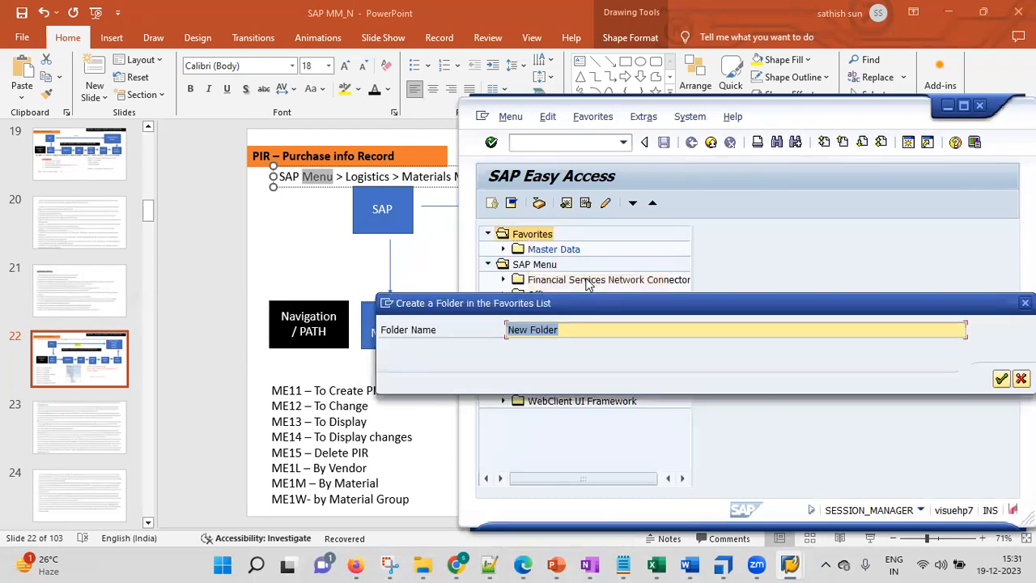
{"action": "type", "text": "ER- "}
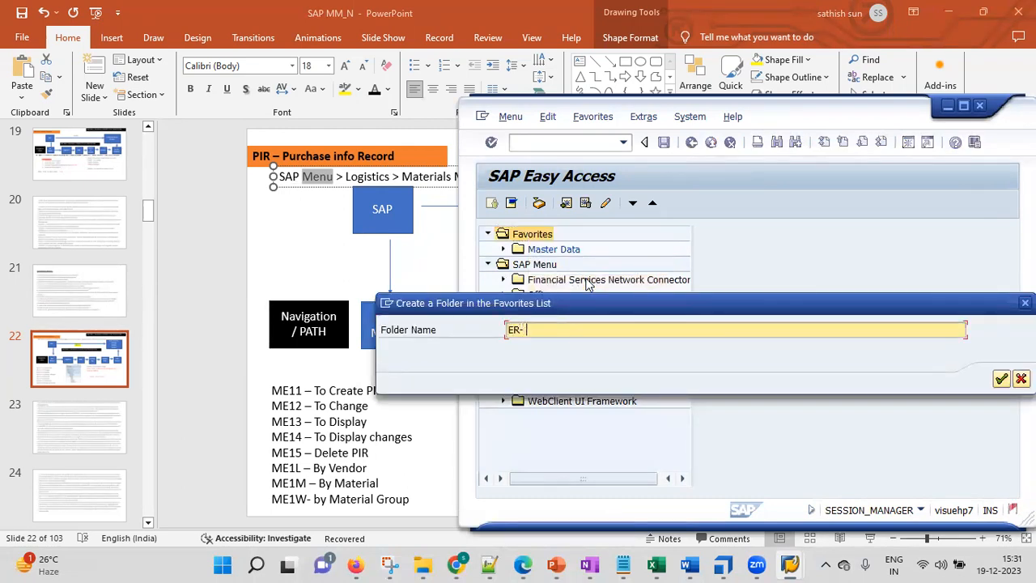
{"action": "type", "text": "Structure"}
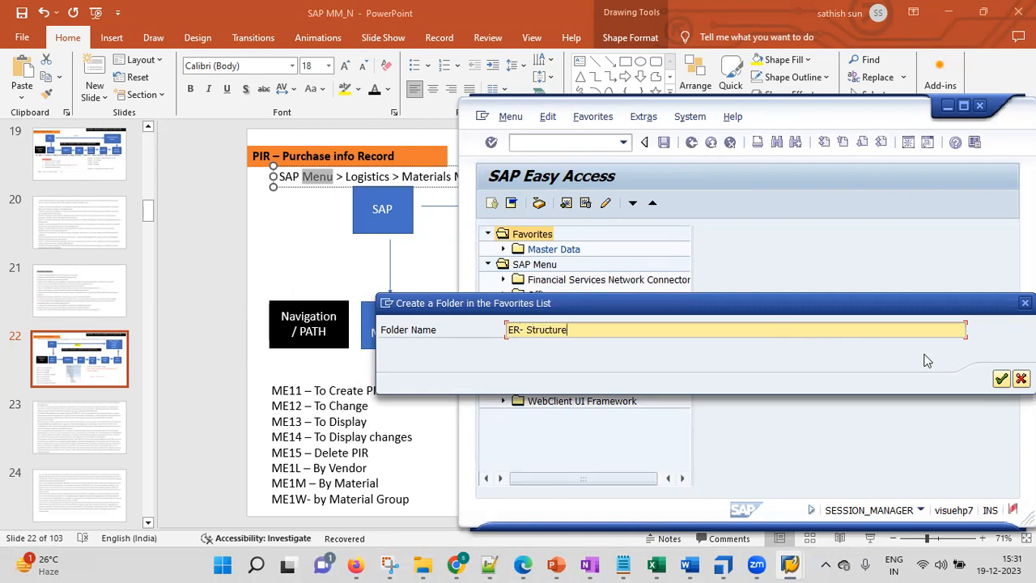
{"action": "left_click", "coordinate": [1002, 378]}
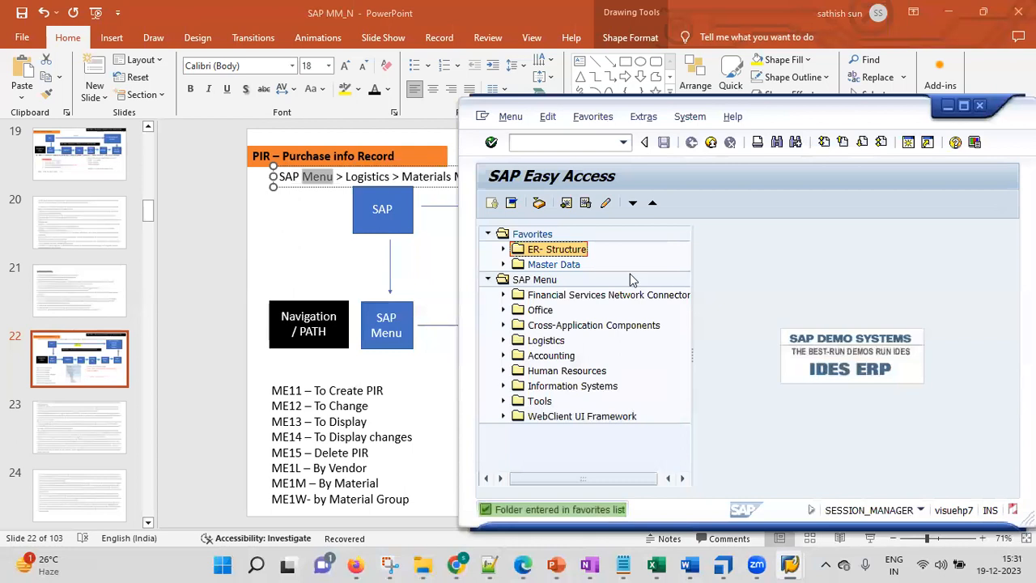
Expand the Master Data favorites folder to review its XK01, MM01 and ME11 entries, and collapse it again.
{"action": "left_click", "coordinate": [547, 266]}
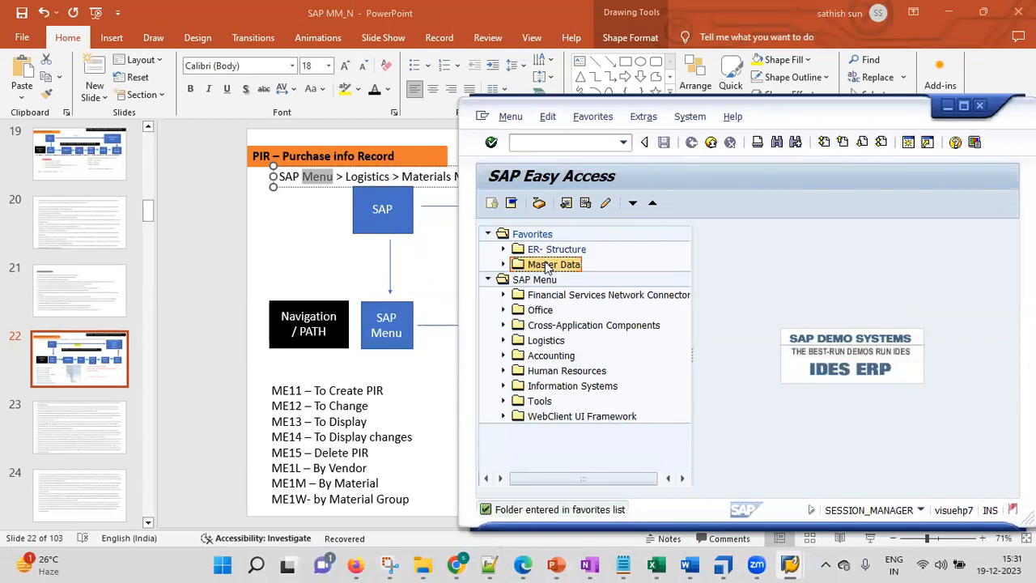
{"action": "left_click", "coordinate": [503, 265]}
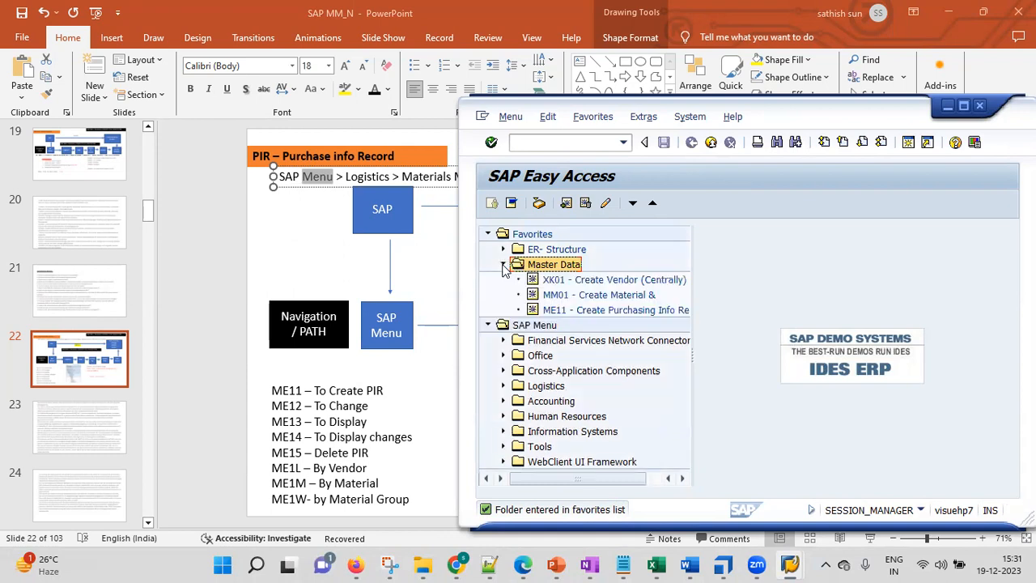
{"action": "left_click", "coordinate": [578, 279]}
{"action": "left_click", "coordinate": [605, 296]}
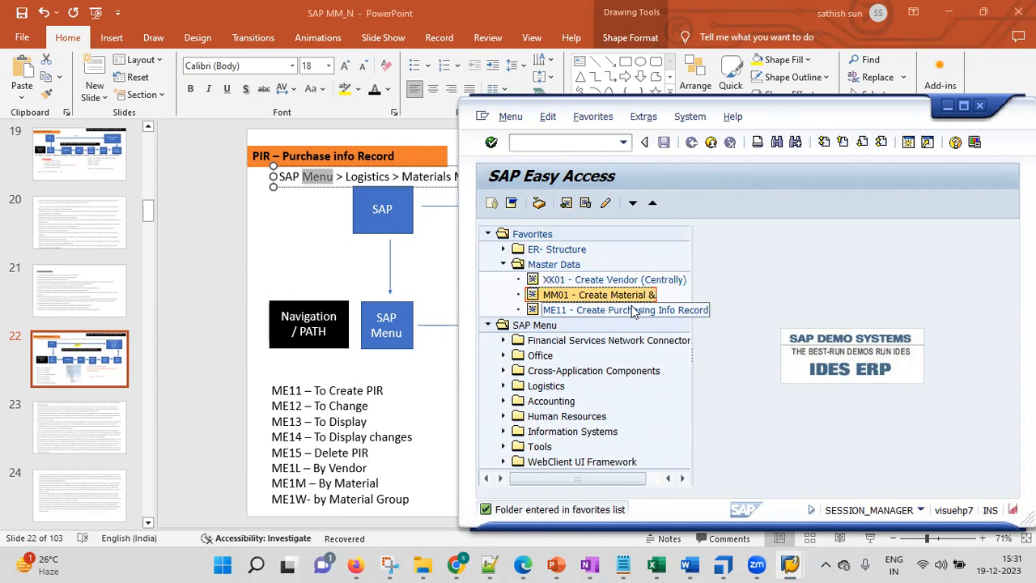
{"action": "left_click", "coordinate": [628, 312]}
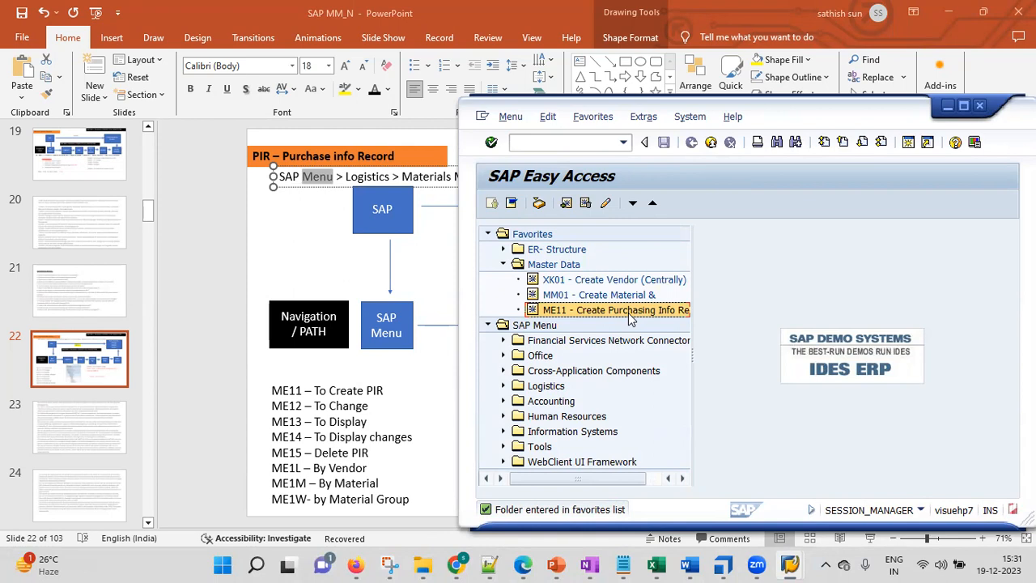
{"action": "left_click", "coordinate": [504, 265]}
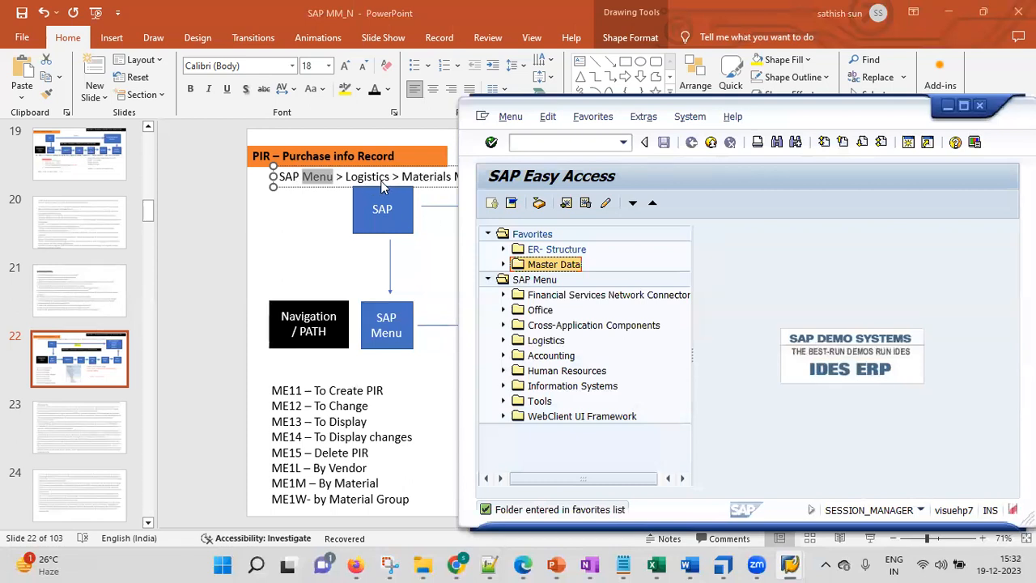
Expand Logistics and Materials Management in the SAP Menu tree, moving the SAP window to uncover the slide's navigation path.
{"action": "left_click", "coordinate": [543, 343]}
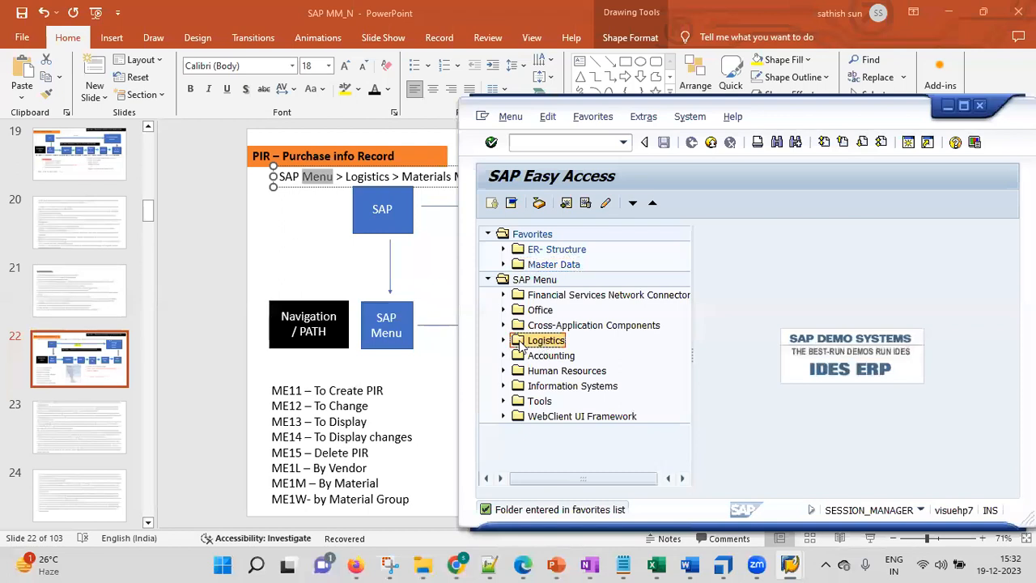
{"action": "left_click", "coordinate": [503, 341]}
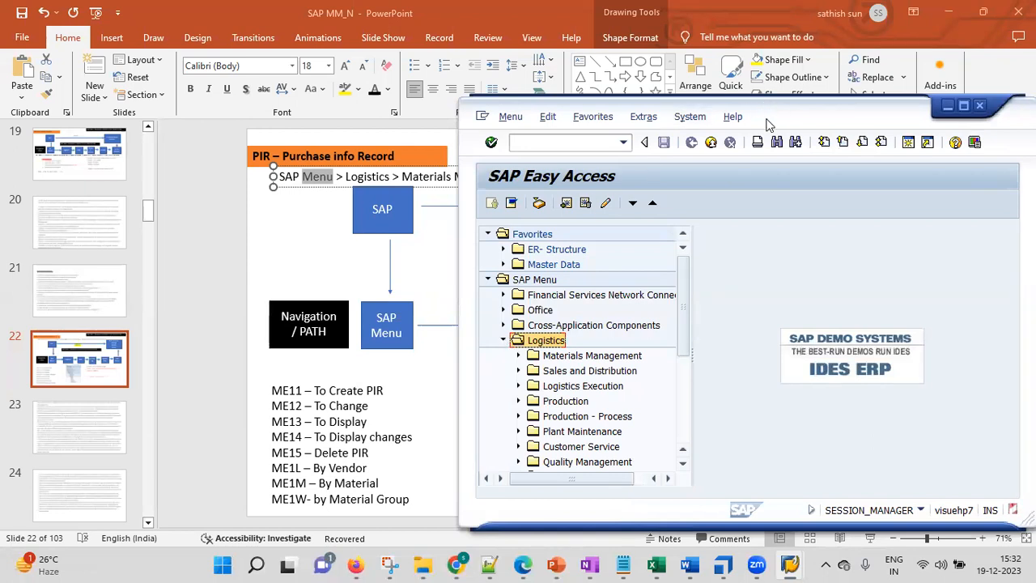
{"action": "left_click_drag", "start_coordinate": [769, 124], "coordinate": [680, 216]}
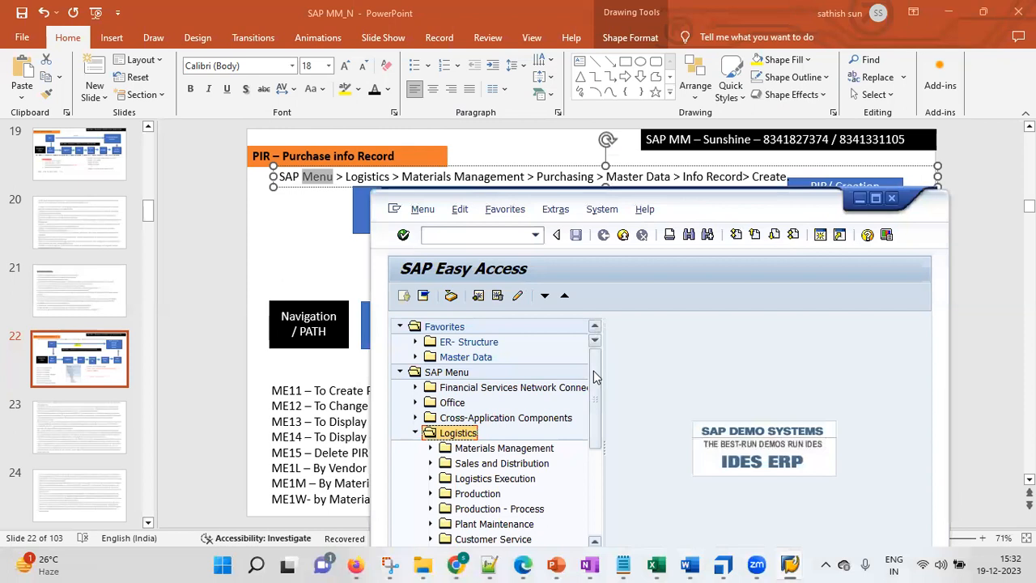
{"action": "scroll", "coordinate": [595, 384], "scroll_direction": "down", "scroll_amount": 3}
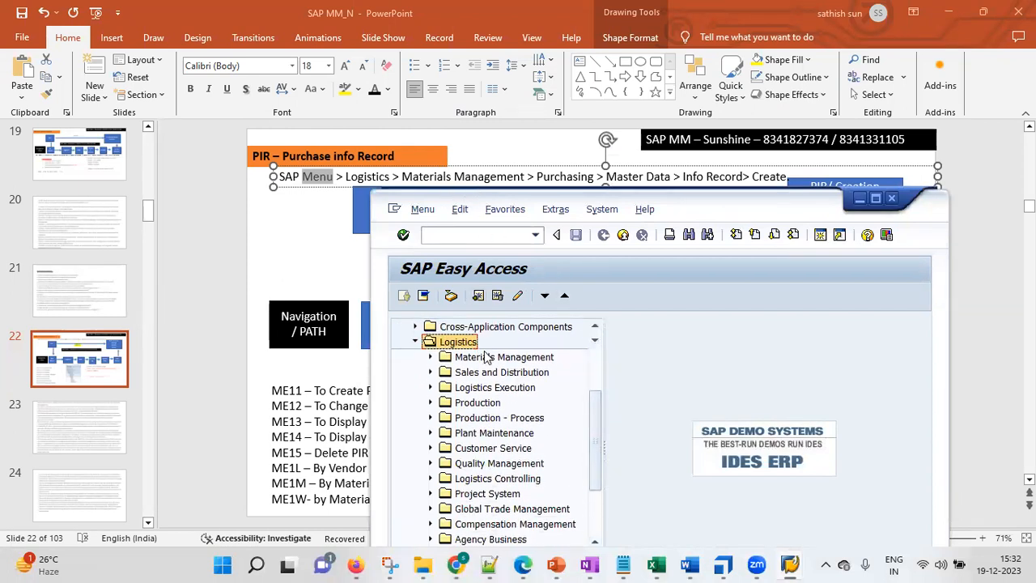
{"action": "left_click", "coordinate": [475, 362]}
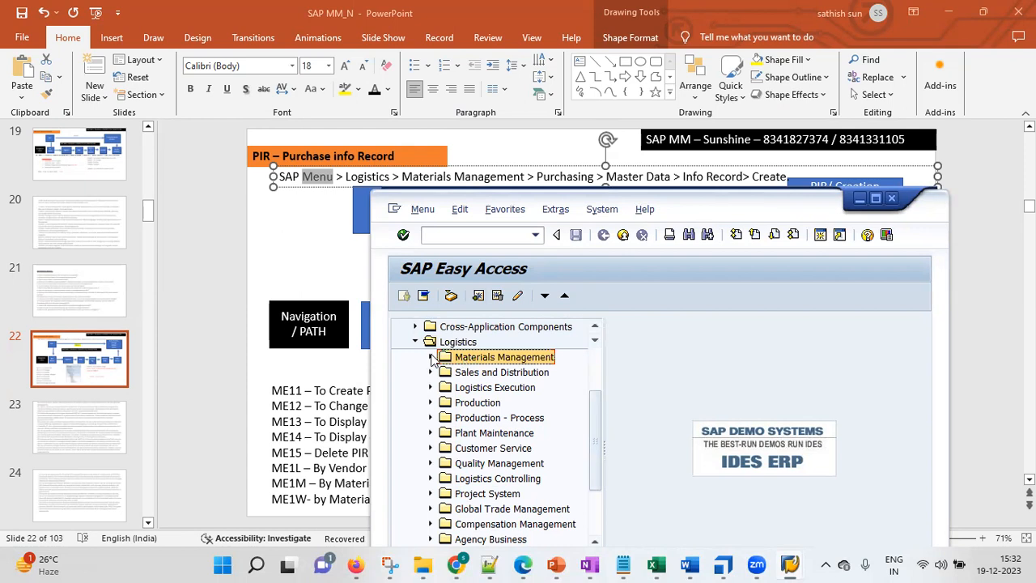
{"action": "left_click", "coordinate": [430, 357]}
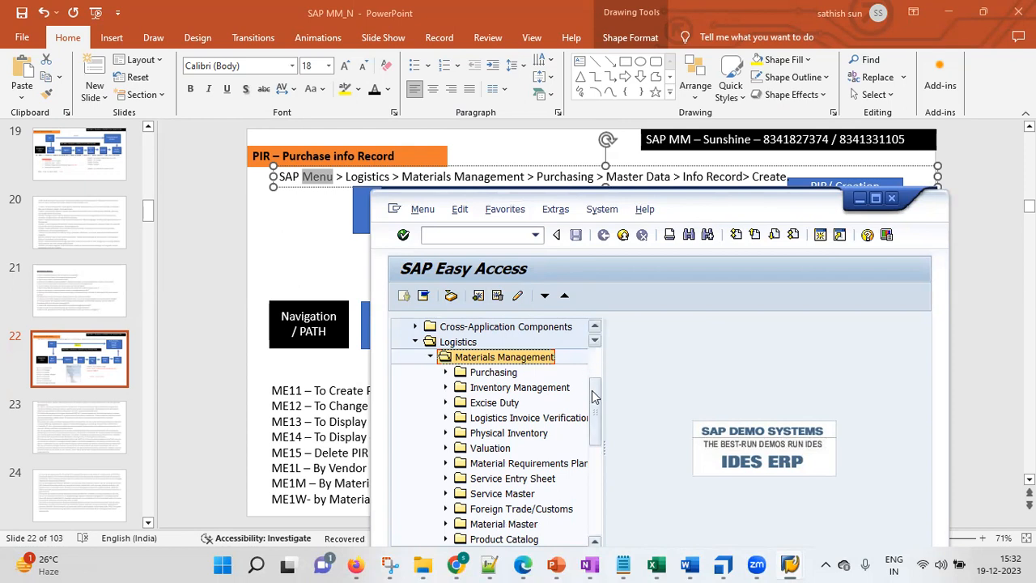
Expand Purchasing, Master Data and Info Record under Materials Management, open ME11 - Create, and maximize the SAP window.
{"action": "left_click", "coordinate": [446, 373]}
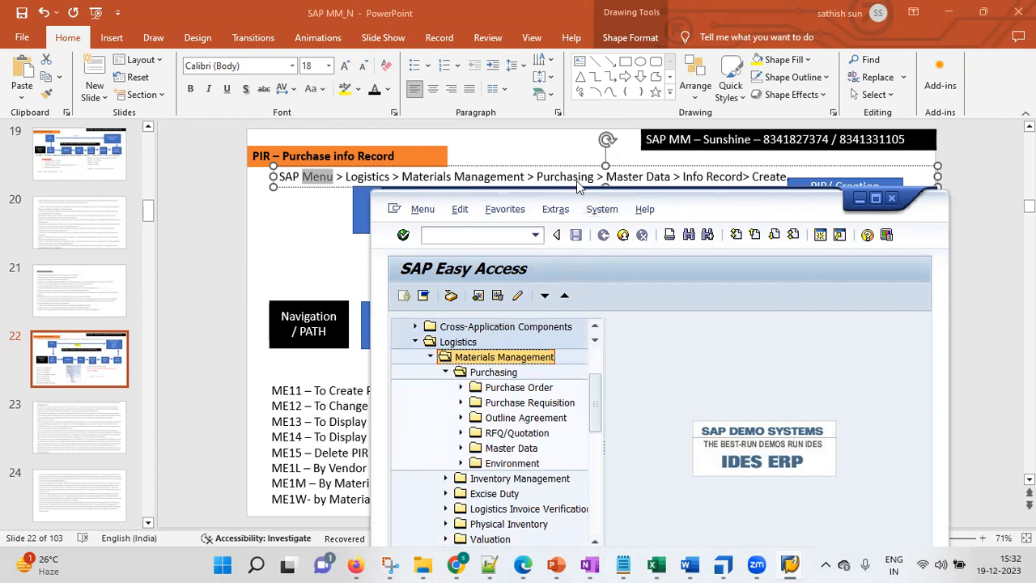
{"action": "left_click", "coordinate": [459, 448]}
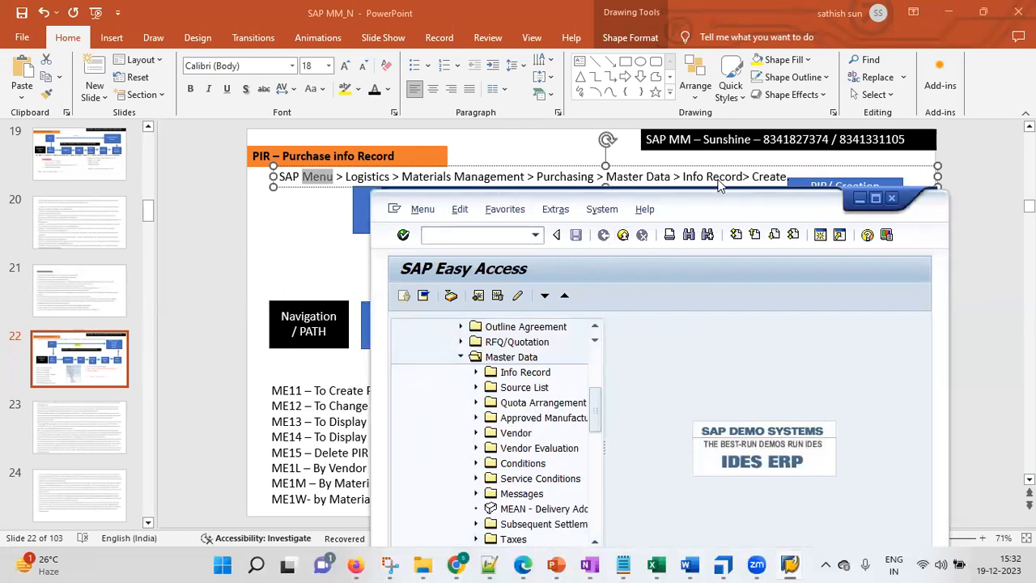
{"action": "left_click", "coordinate": [476, 373]}
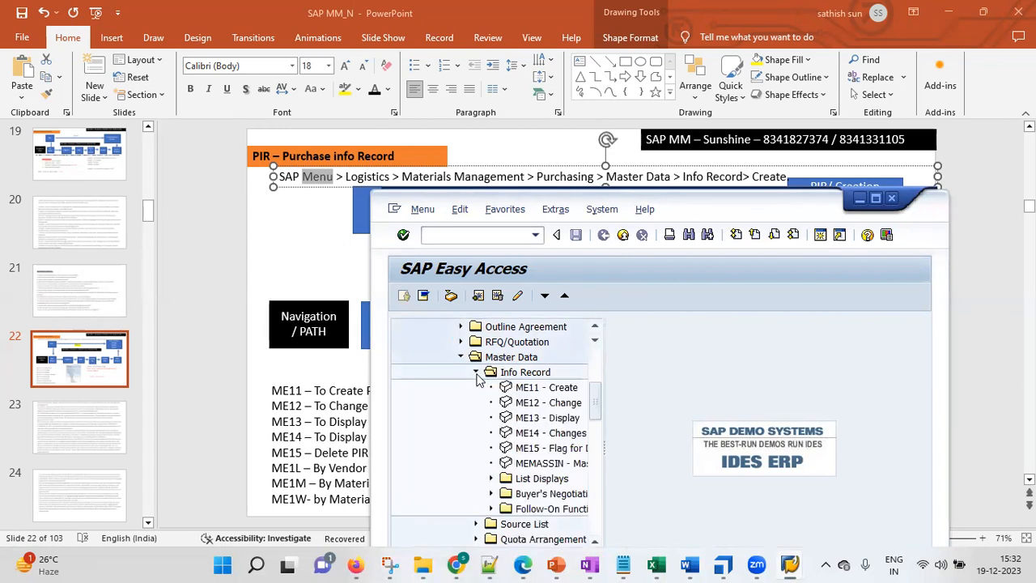
{"action": "left_click", "coordinate": [556, 391]}
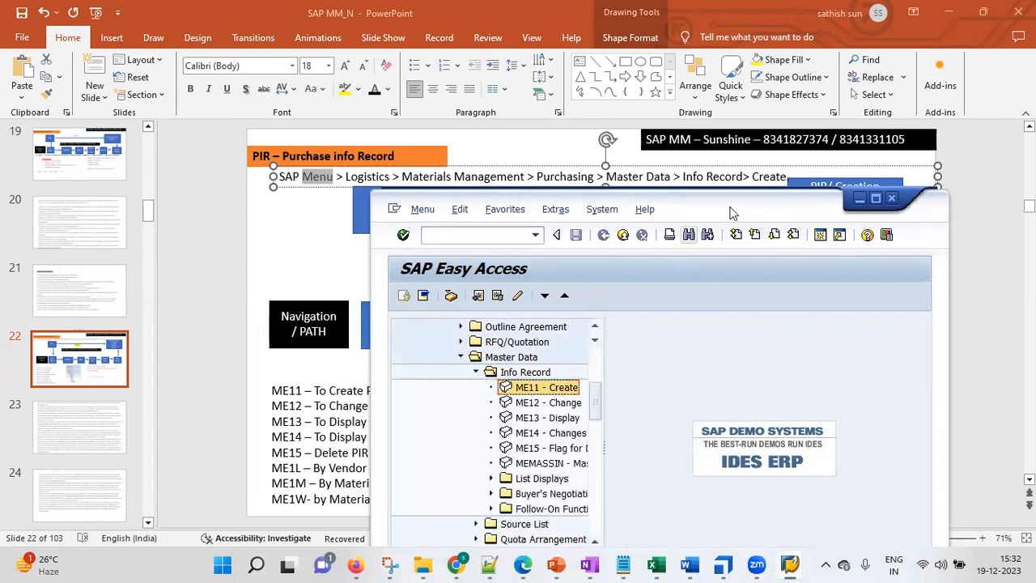
{"action": "double_click", "coordinate": [519, 393]}
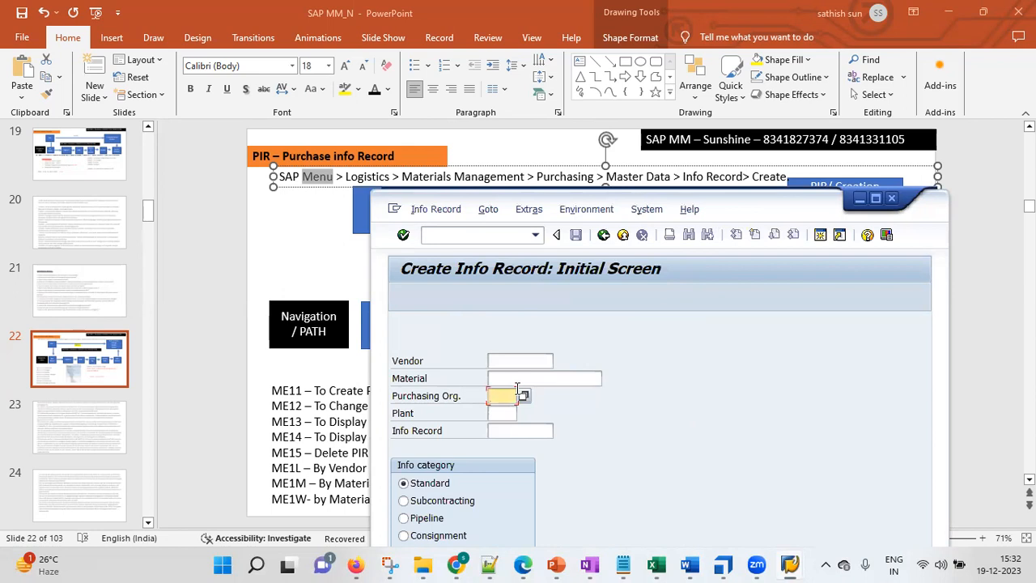
{"action": "double_click", "coordinate": [753, 201]}
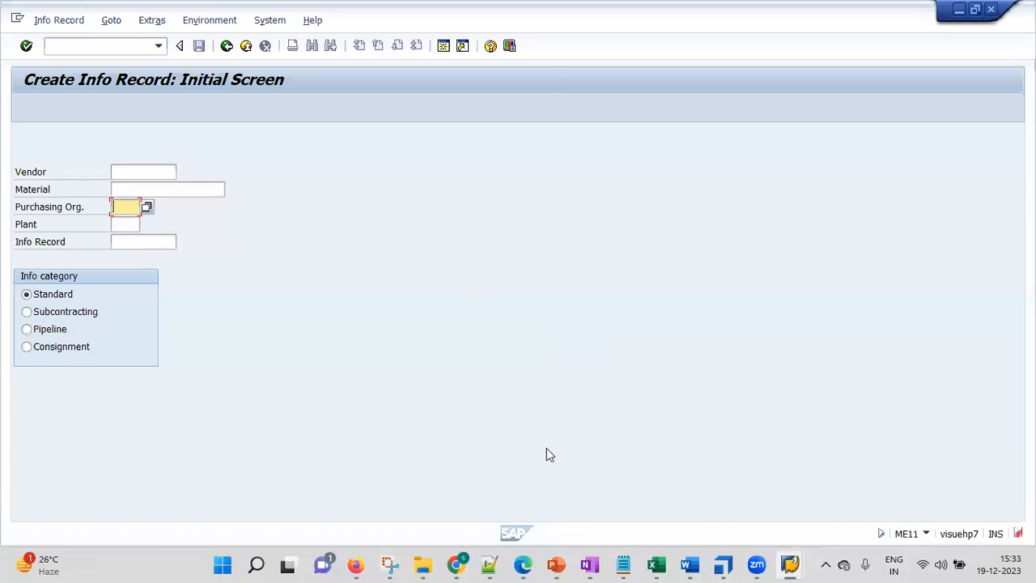
Switch to the SAP MM_N presentation in PowerPoint and trace the flowchart boxes from SAP through SAP Menu and Info Record to PIR/ Creation.
{"action": "mouse_move", "coordinate": [550, 565]}
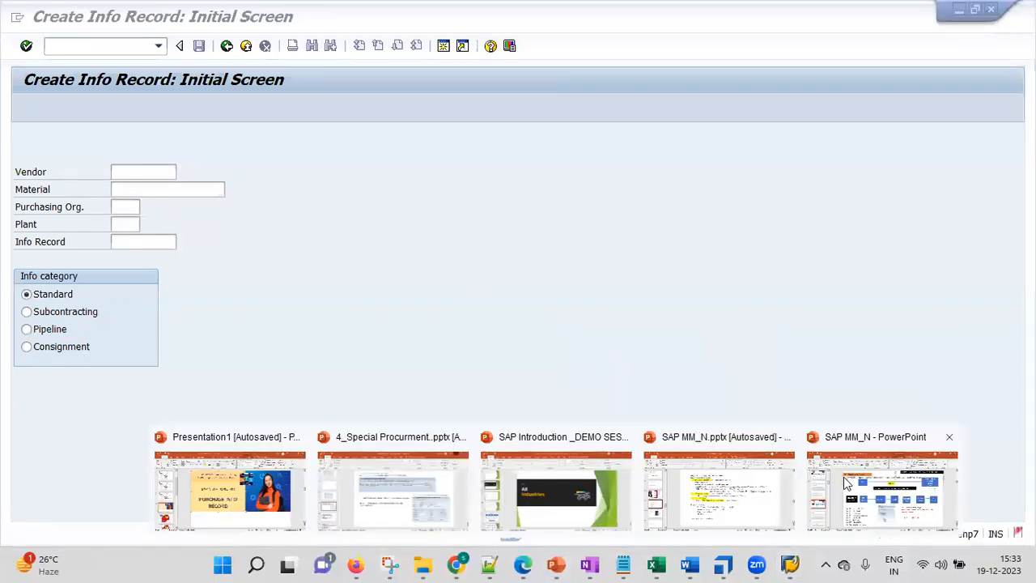
{"action": "left_click", "coordinate": [849, 484]}
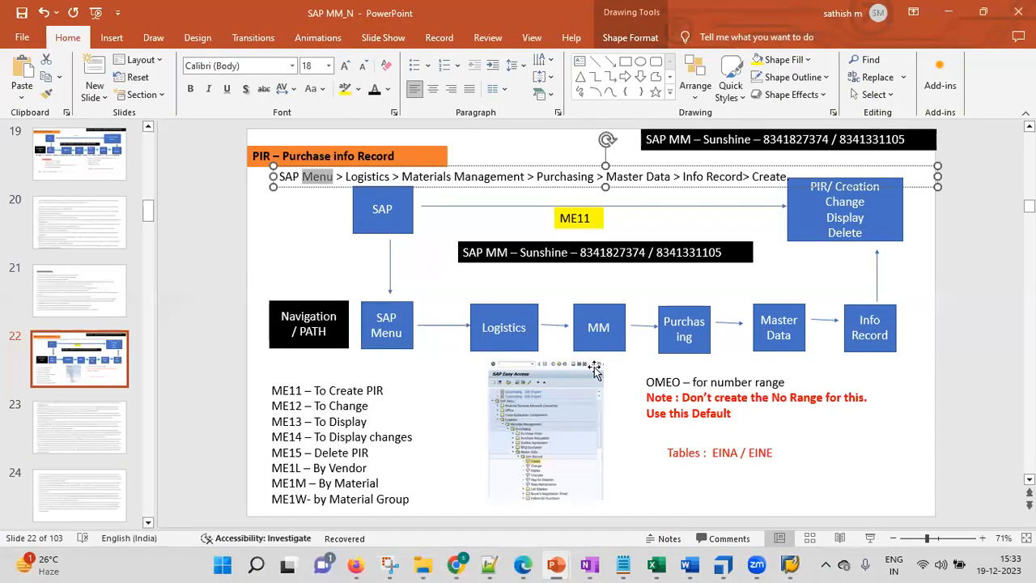
{"action": "left_click", "coordinate": [392, 209]}
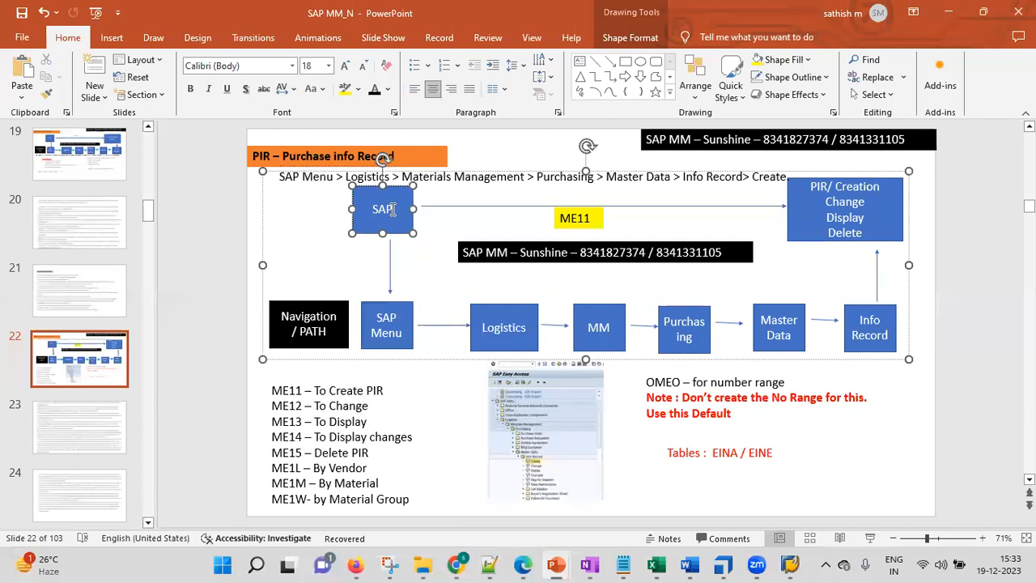
{"action": "left_click", "coordinate": [396, 319]}
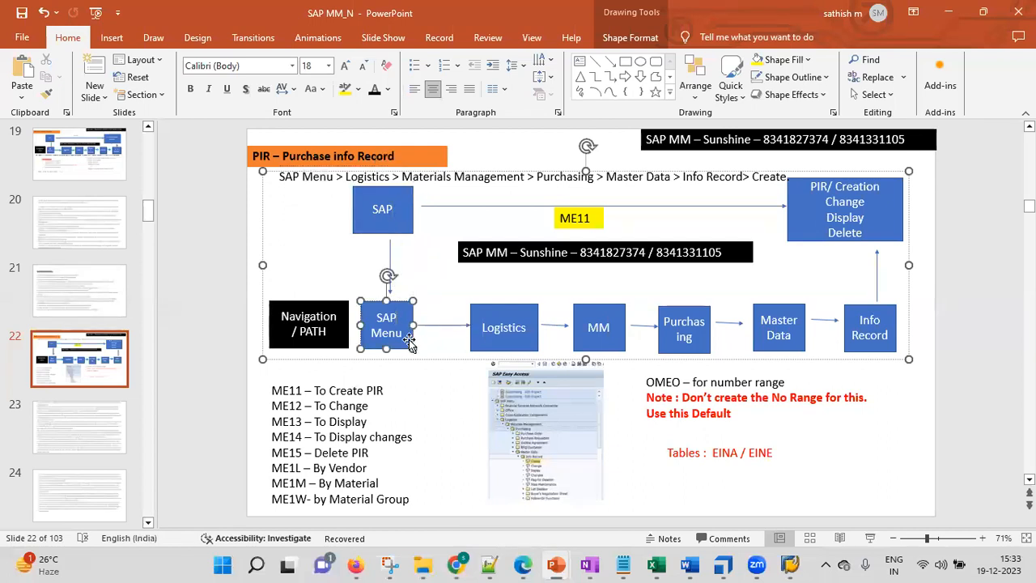
{"action": "left_click", "coordinate": [506, 325]}
{"action": "left_click", "coordinate": [589, 327]}
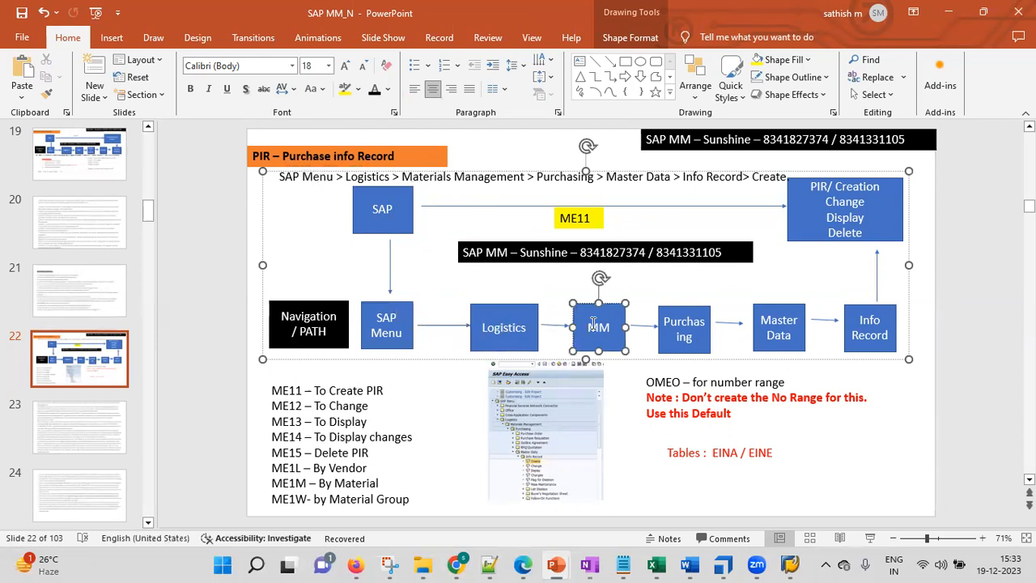
{"action": "left_click", "coordinate": [683, 321]}
{"action": "left_click", "coordinate": [763, 323]}
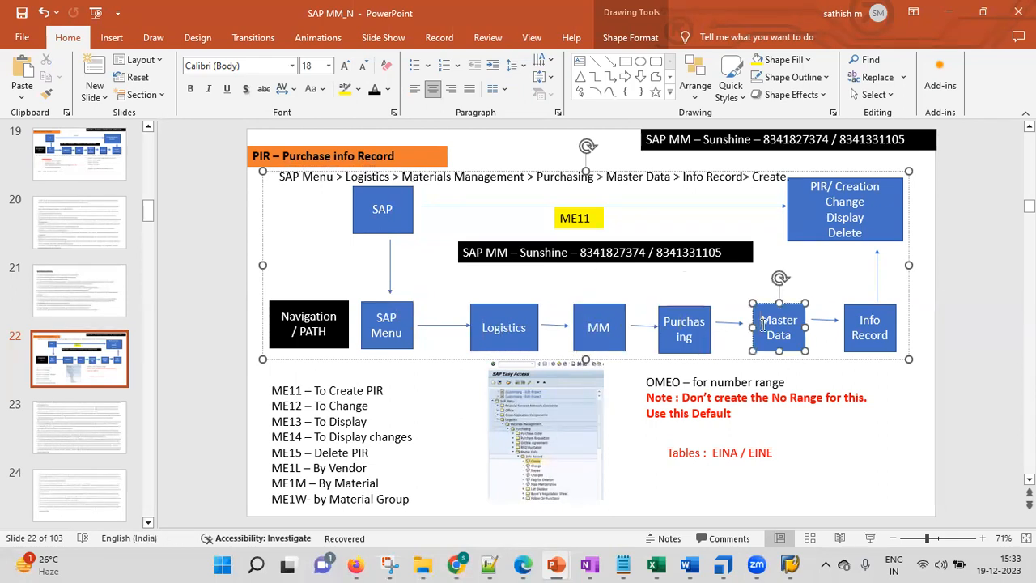
{"action": "left_click", "coordinate": [857, 325]}
{"action": "left_click", "coordinate": [851, 212]}
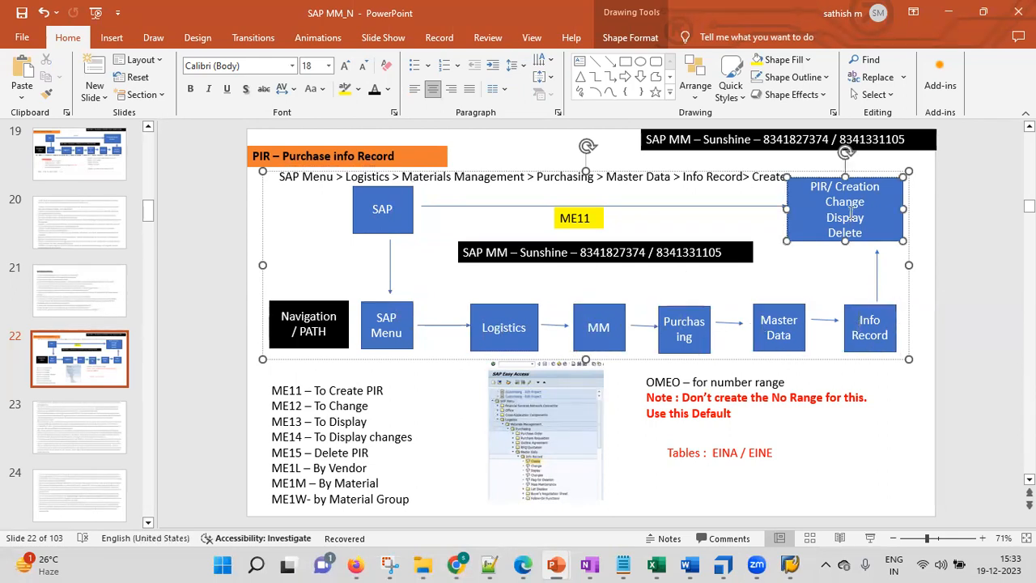
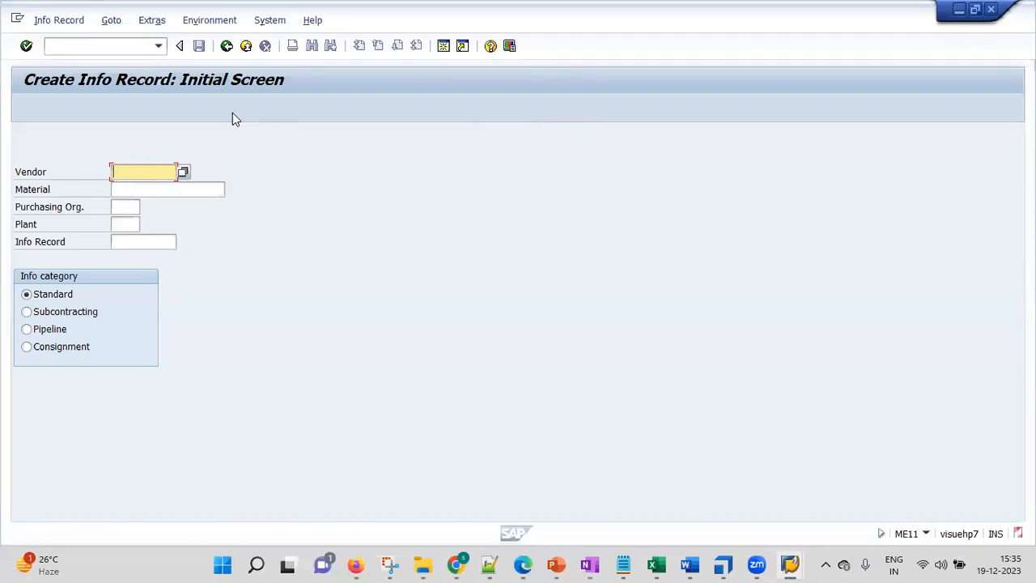
Leave the info record creation screen and open XK01 - Create Vendor (Centrally) from the Master Data favorites folder.
{"action": "left_click", "coordinate": [99, 46]}
{"action": "type", "text": "/n"}
{"action": "key", "text": "Return"}
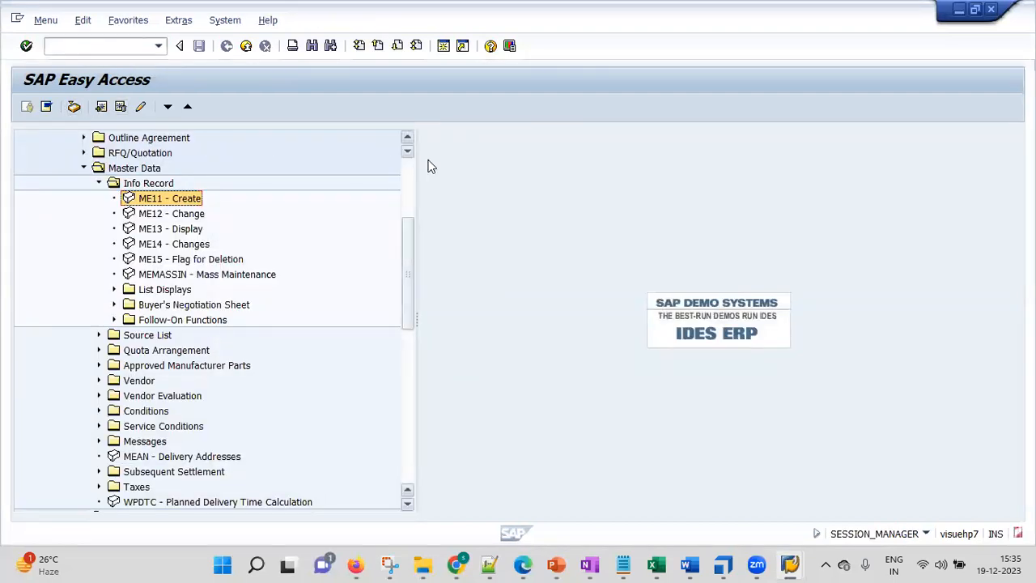
{"action": "scroll", "coordinate": [408, 170], "scroll_direction": "up", "scroll_amount": 4}
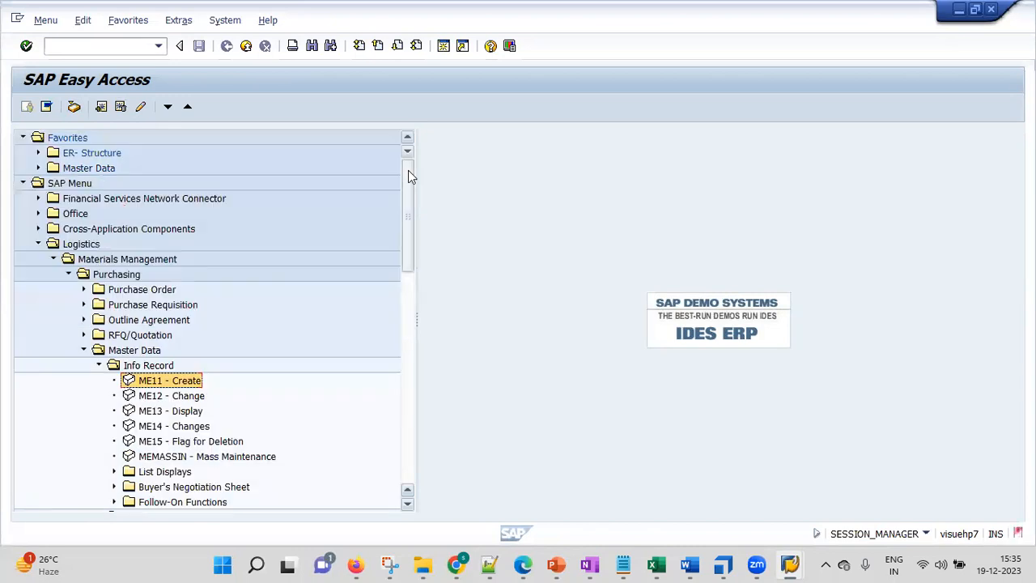
{"action": "left_click", "coordinate": [37, 167]}
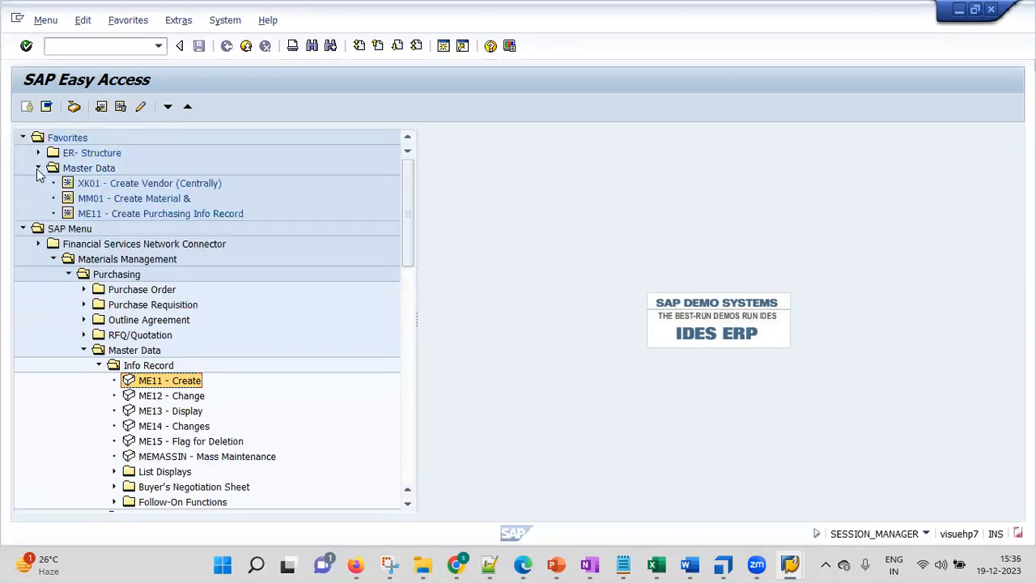
{"action": "left_click", "coordinate": [138, 189]}
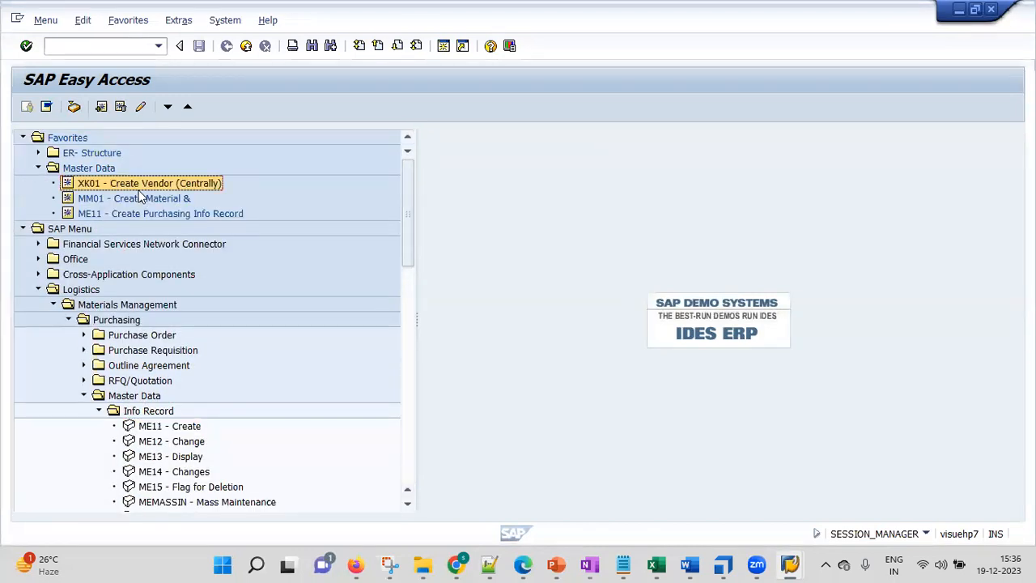
{"action": "double_click", "coordinate": [84, 183]}
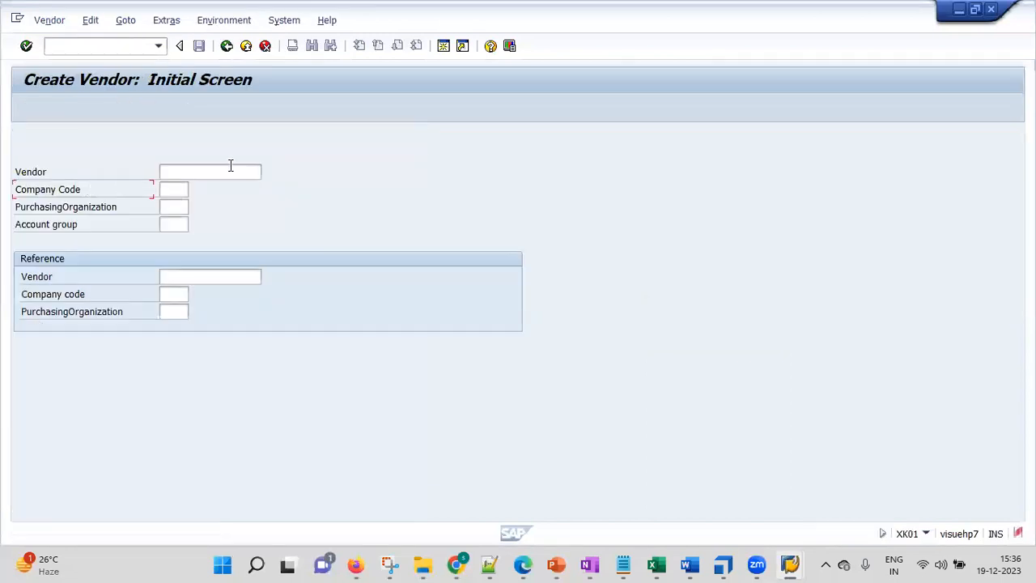
Enter kgr1 as company code, purchasing organization and account group, leave the vendor number empty, and continue to the address screen.
{"action": "left_click", "coordinate": [178, 190]}
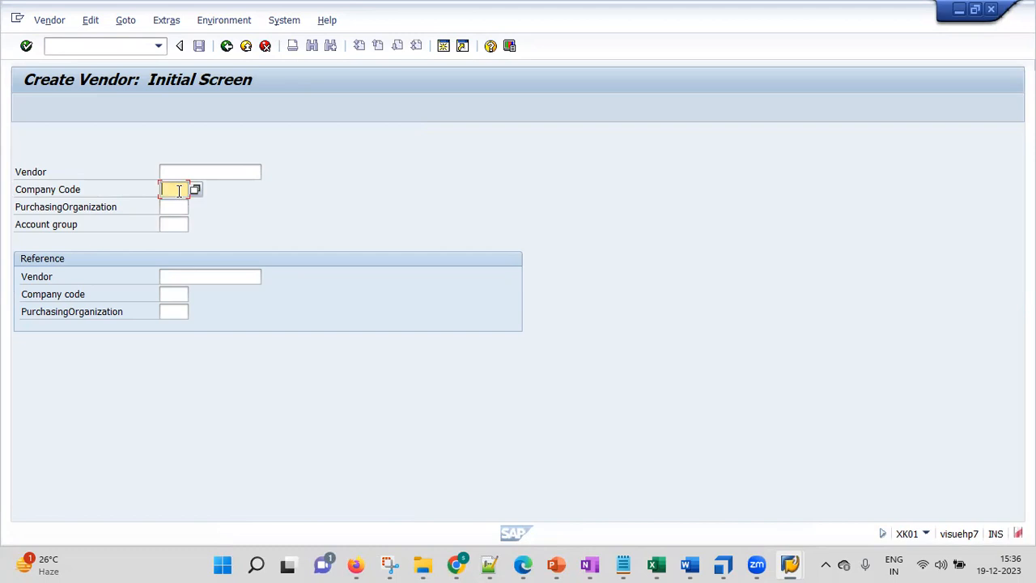
{"action": "type", "text": "kgr1"}
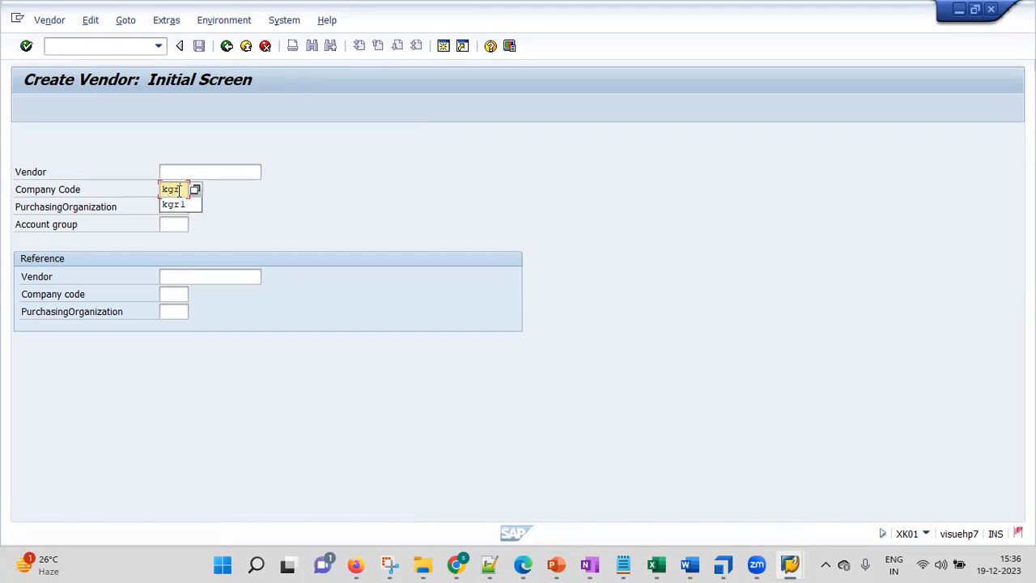
{"action": "left_click", "coordinate": [176, 206]}
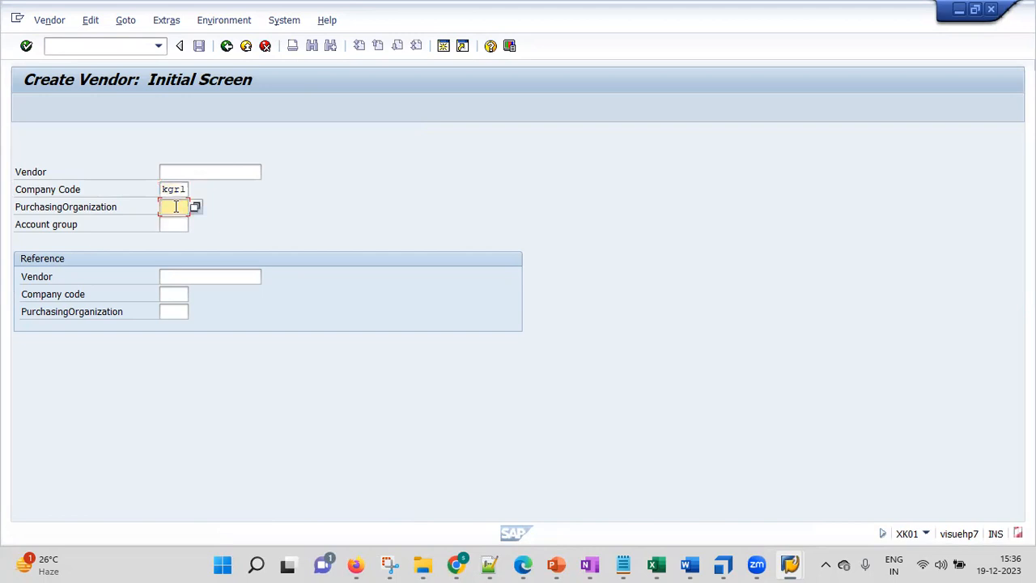
{"action": "type", "text": "kgr1"}
{"action": "left_click", "coordinate": [171, 226]}
{"action": "type", "text": "kgr1"}
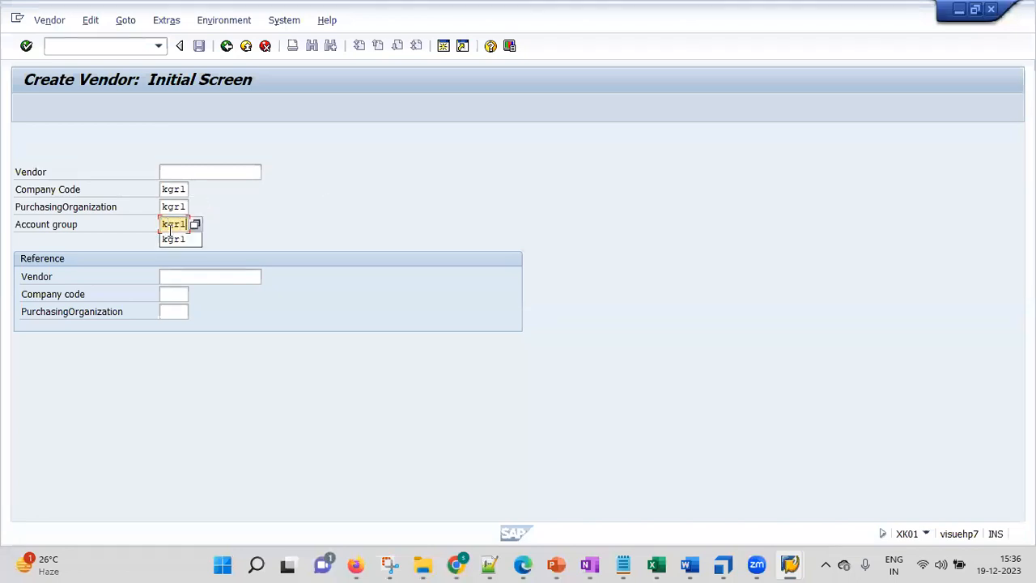
{"action": "left_click", "coordinate": [244, 224]}
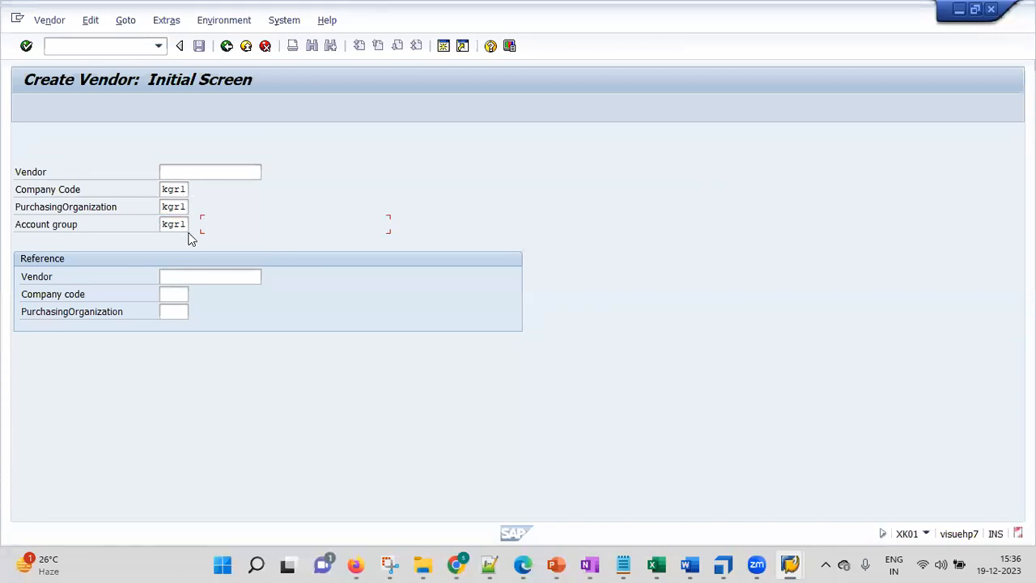
{"action": "left_click", "coordinate": [197, 167]}
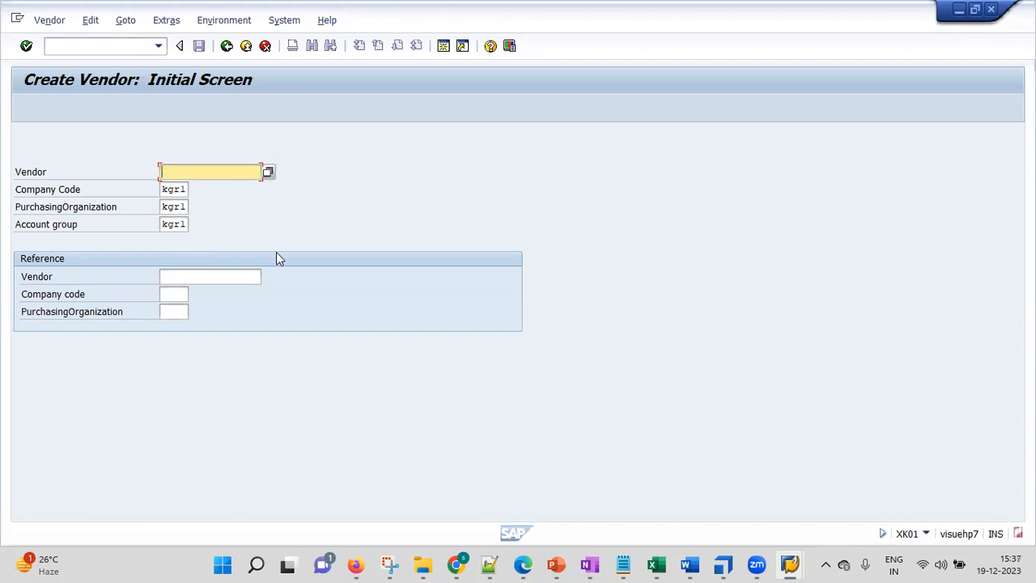
{"action": "left_click", "coordinate": [26, 46]}
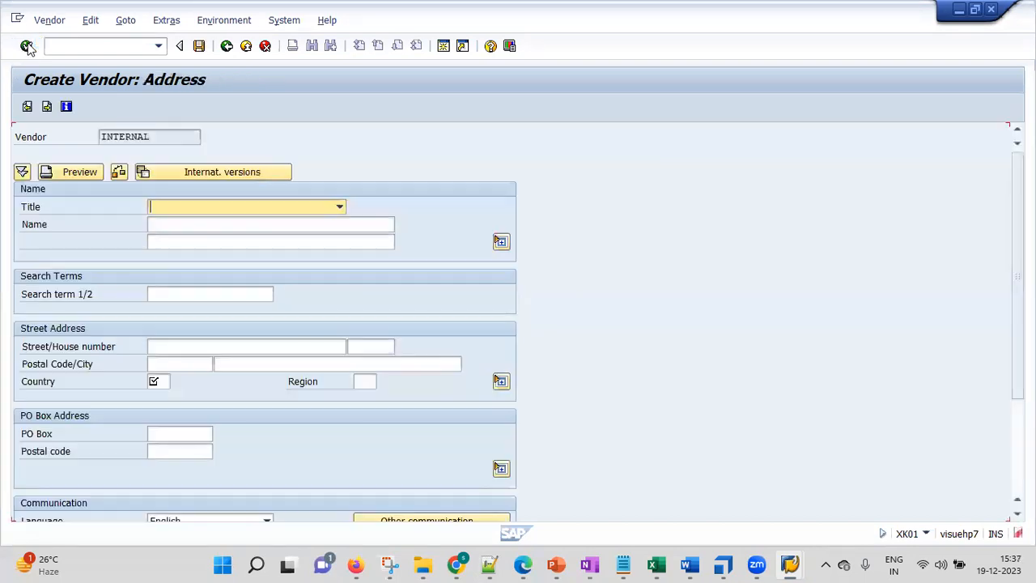
Set the vendor's title to Company and enter "My Today Vendor - " followed by the vendor's personal names as its name.
{"action": "left_click", "coordinate": [223, 209]}
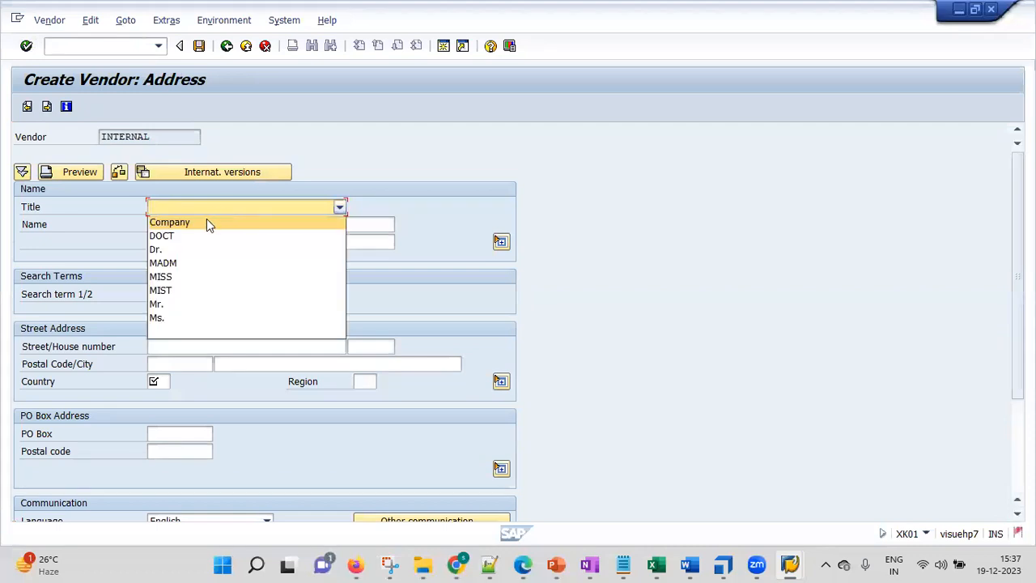
{"action": "left_click", "coordinate": [206, 222]}
{"action": "left_click", "coordinate": [195, 226]}
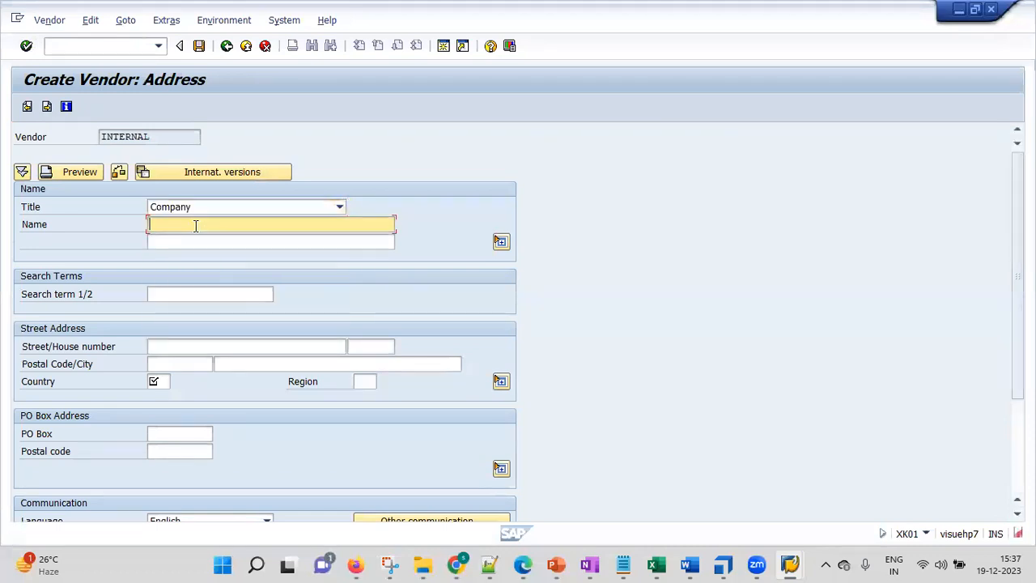
{"action": "type", "text": "My "}
{"action": "type", "text": "Today"}
{"action": "type", "text": " Te"}
{"action": "type", "text": "ndor - "}
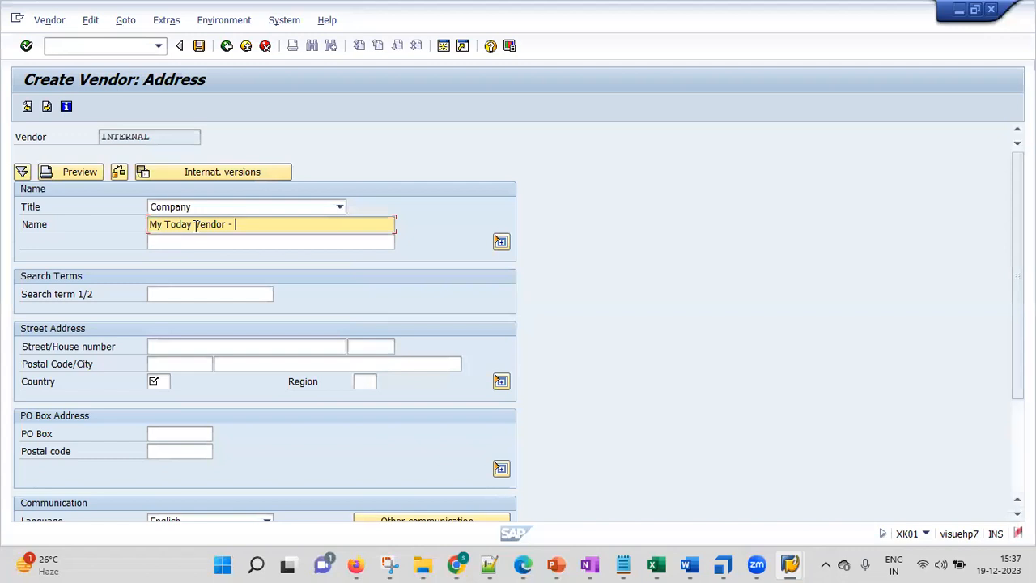
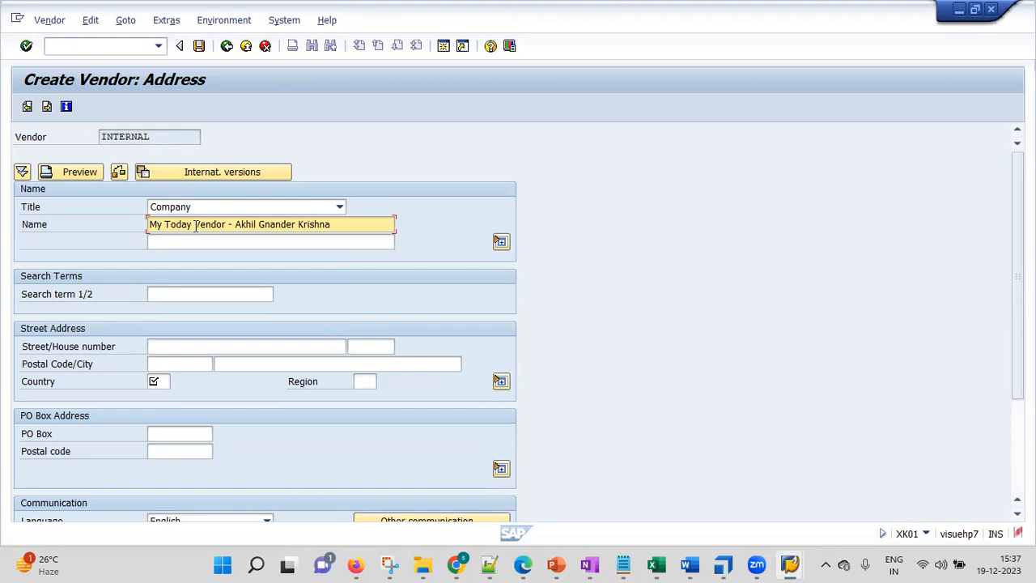
Remove the word "Today" from the vendor name.
{"action": "key", "text": "Left"}
{"action": "key", "text": "Left"}
{"action": "key", "text": "Left"}
{"action": "key", "text": "Left"}
{"action": "key", "text": "Left"}
{"action": "key", "text": "Left"}
{"action": "key", "text": "Left"}
{"action": "left_click", "coordinate": [195, 225]}
{"action": "key", "text": "BackSpace"}
{"action": "key", "text": "BackSpace"}
{"action": "key", "text": "BackSpace"}
Append the remaining personal name to the end of the vendor name, correcting its spelling.
{"action": "key", "text": "BackSpace"}
{"action": "key", "text": "BackSpace"}
{"action": "key", "text": "BackSpace"}
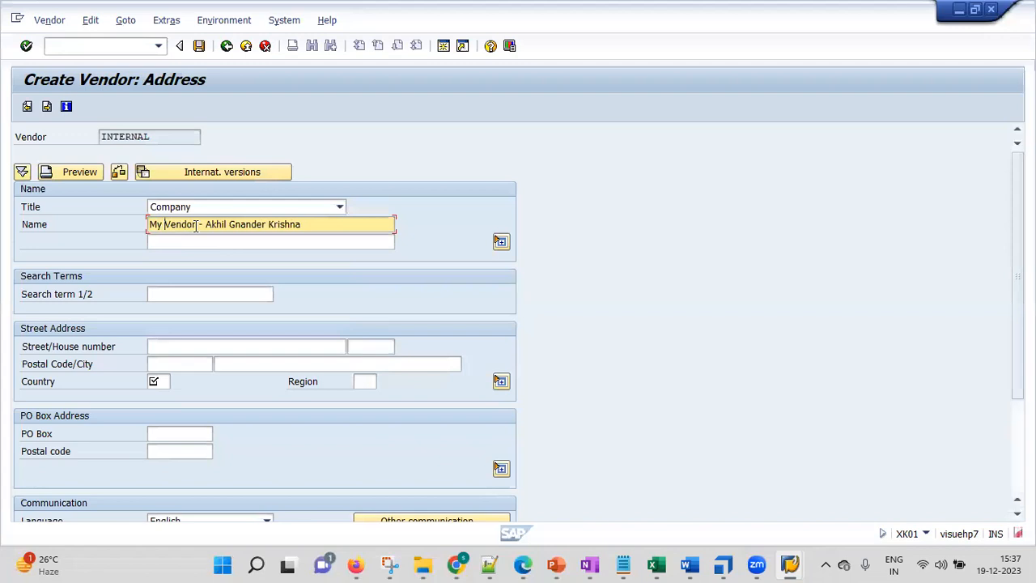
{"action": "key", "text": "End"}
{"action": "key", "text": "BackSpace"}
{"action": "key", "text": "BackSpace"}
{"action": "key", "text": "BackSpace"}
{"action": "key", "text": "BackSpace"}
Enter the vendor's first name as the first search term, leaving the second name line empty.
{"action": "left_click", "coordinate": [220, 239]}
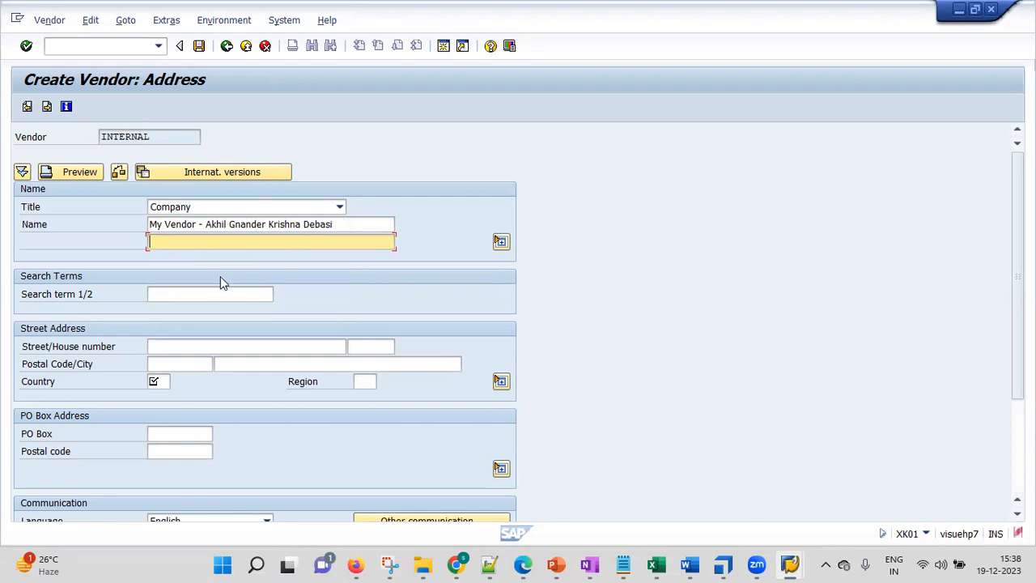
{"action": "left_click", "coordinate": [203, 293]}
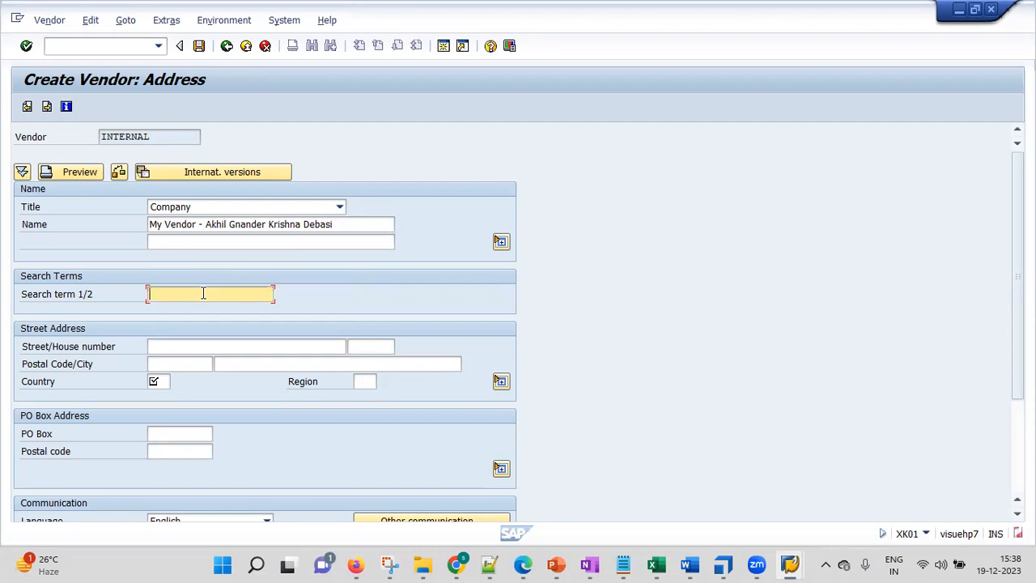
Fill in the vendor's street address with the unit number, floor and building name.
{"action": "left_click", "coordinate": [183, 344]}
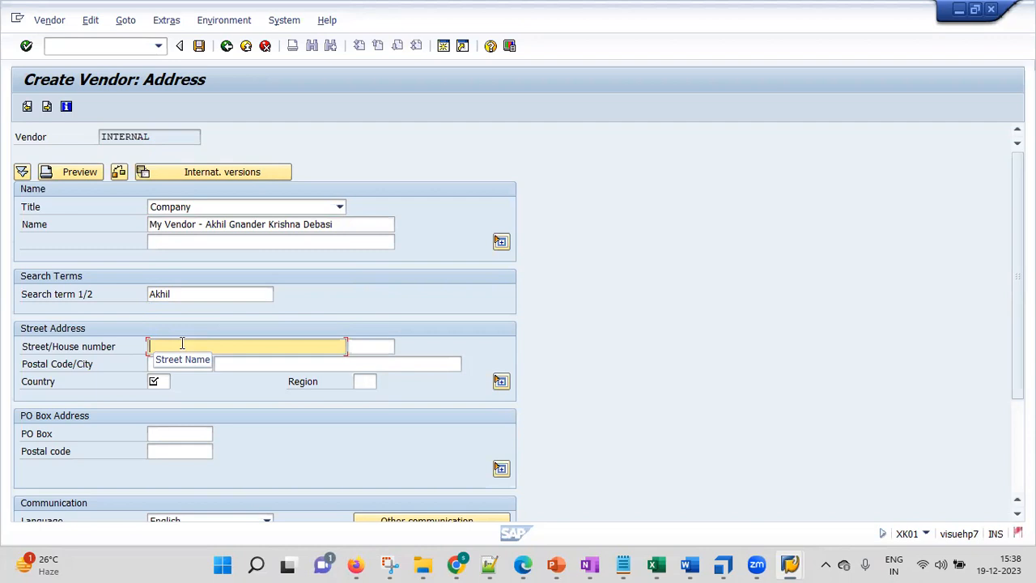
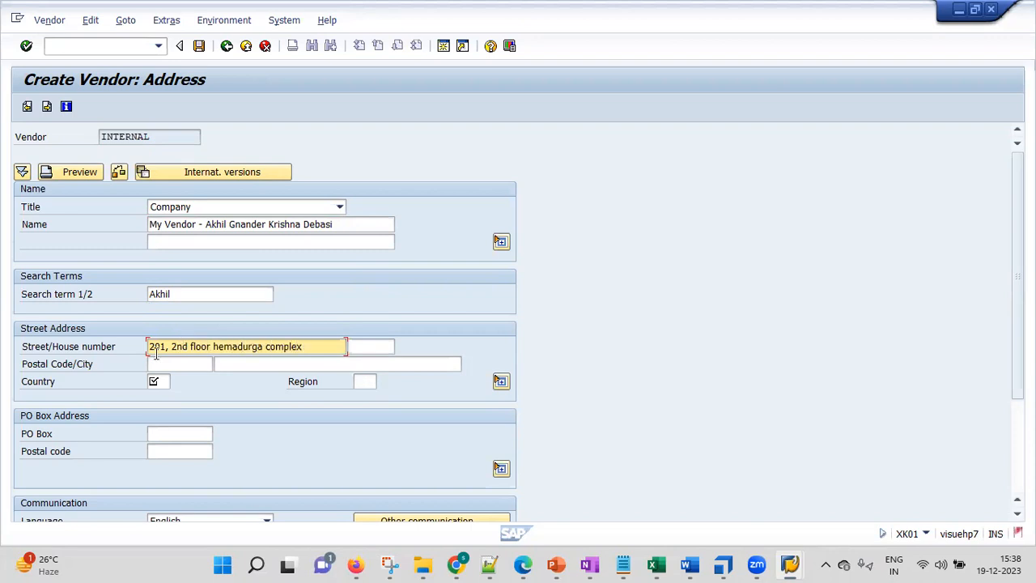
Fill in the vendor's postal code and city, and set the country to in.
{"action": "left_click", "coordinate": [179, 365]}
{"action": "type", "text": "123123"}
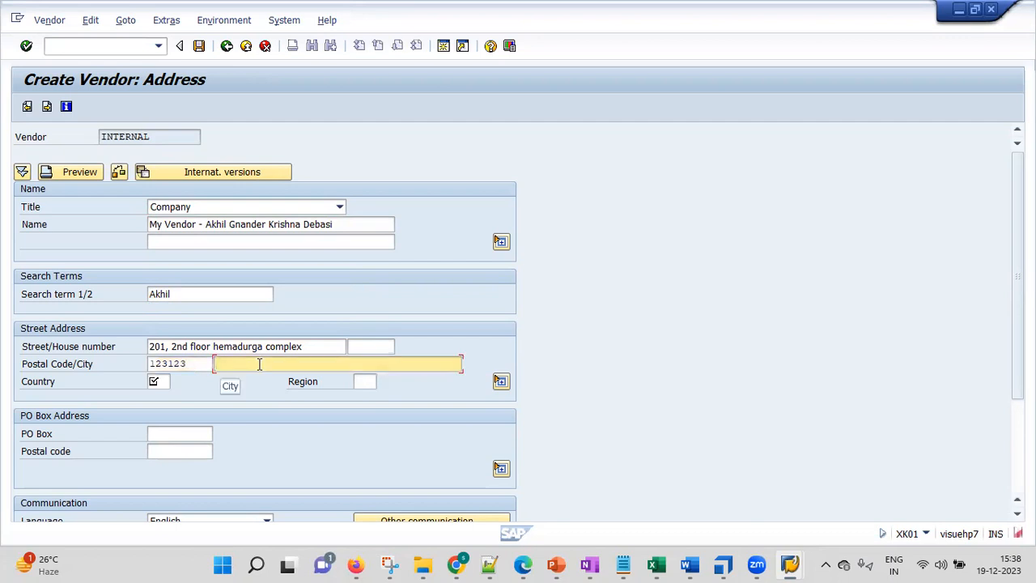
{"action": "type", "text": "Hydern"}
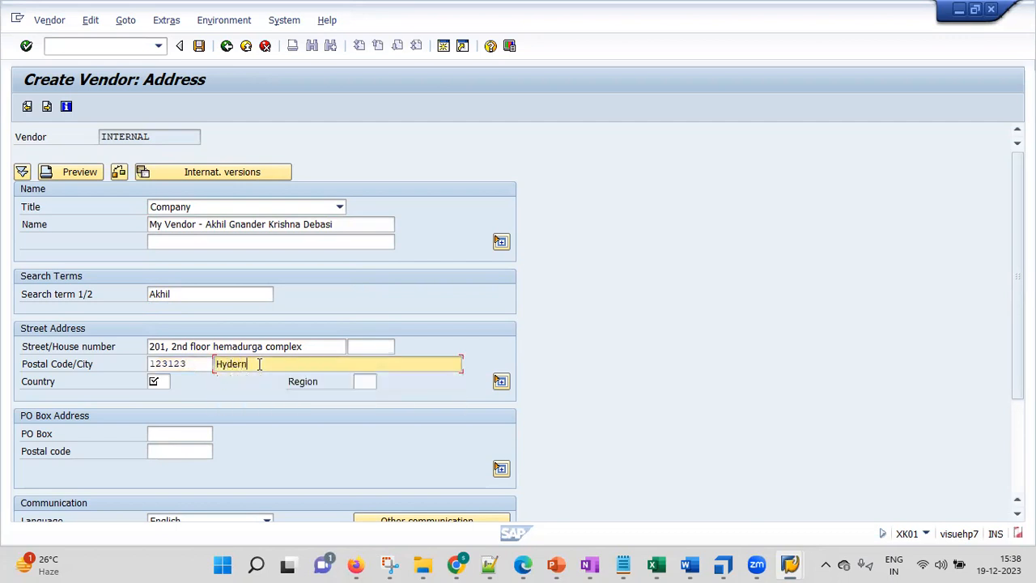
{"action": "key", "text": "BackSpace"}
{"action": "key", "text": "Down"}
{"action": "key", "text": "Return"}
{"action": "left_click", "coordinate": [157, 381]}
{"action": "type", "text": "in"}
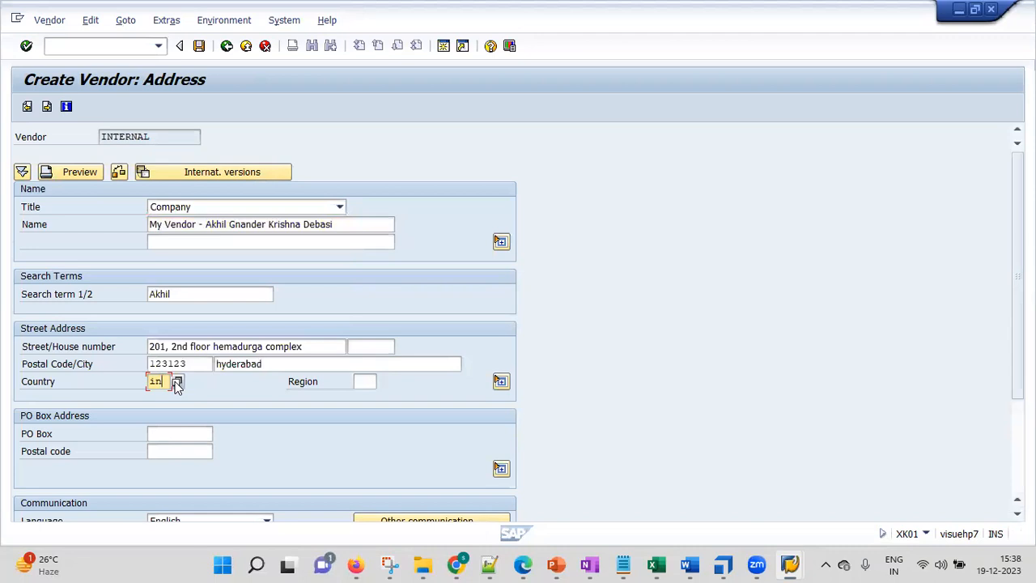
Look through the list of country keys for the vendor's address, down to the countries starting with I.
{"action": "left_click", "coordinate": [175, 381]}
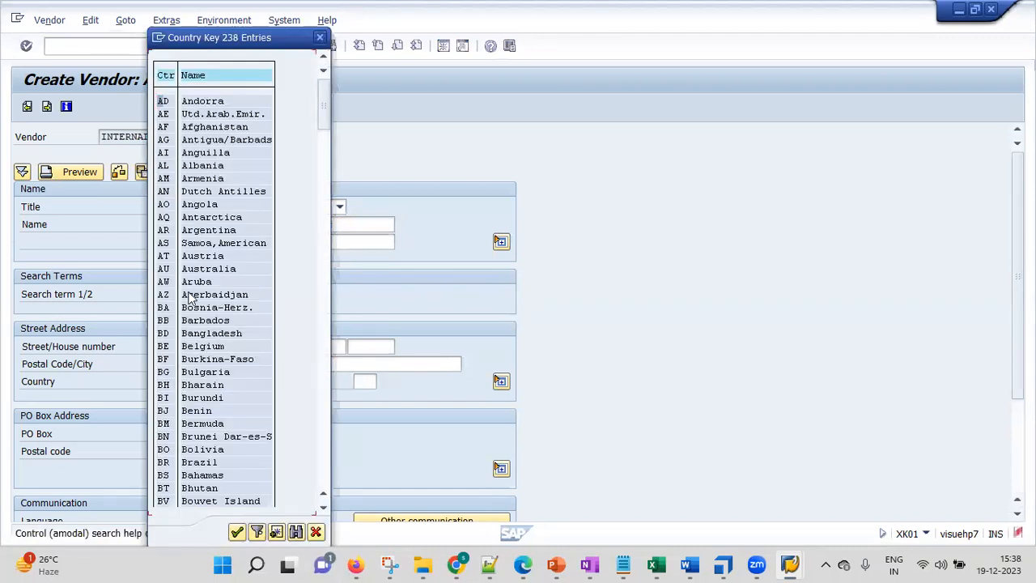
{"action": "key", "text": "Down"}
{"action": "key", "text": "Down"}
{"action": "key", "text": "Down"}
{"action": "key", "text": "Down"}
{"action": "key", "text": "Down"}
{"action": "key", "text": "Down"}
{"action": "key", "text": "Down"}
{"action": "key", "text": "Down"}
{"action": "key", "text": "Down"}
{"action": "key", "text": "Down"}
{"action": "key", "text": "Down"}
{"action": "key", "text": "Down"}
{"action": "key", "text": "Down"}
{"action": "key", "text": "Down"}
{"action": "key", "text": "Down"}
{"action": "key", "text": "Down"}
{"action": "key", "text": "Down"}
{"action": "key", "text": "Down"}
{"action": "key", "text": "Down"}
{"action": "key", "text": "Down"}
{"action": "key", "text": "Down"}
{"action": "key", "text": "Down"}
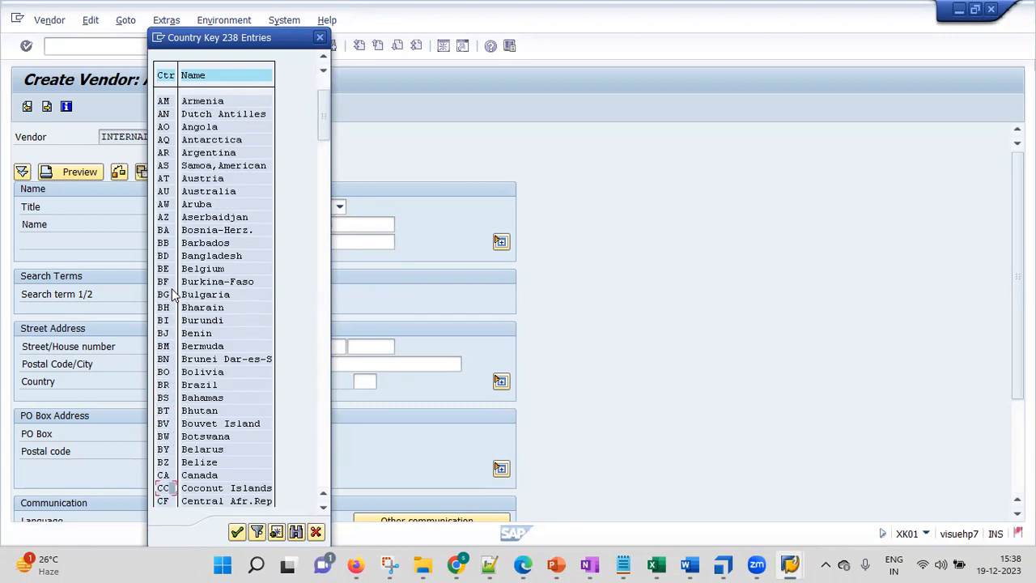
{"action": "key", "text": "Down"}
{"action": "key", "text": "Down"}
{"action": "key", "text": "Down"}
{"action": "key", "text": "Down"}
{"action": "key", "text": "Down"}
{"action": "key", "text": "Down"}
{"action": "key", "text": "Down"}
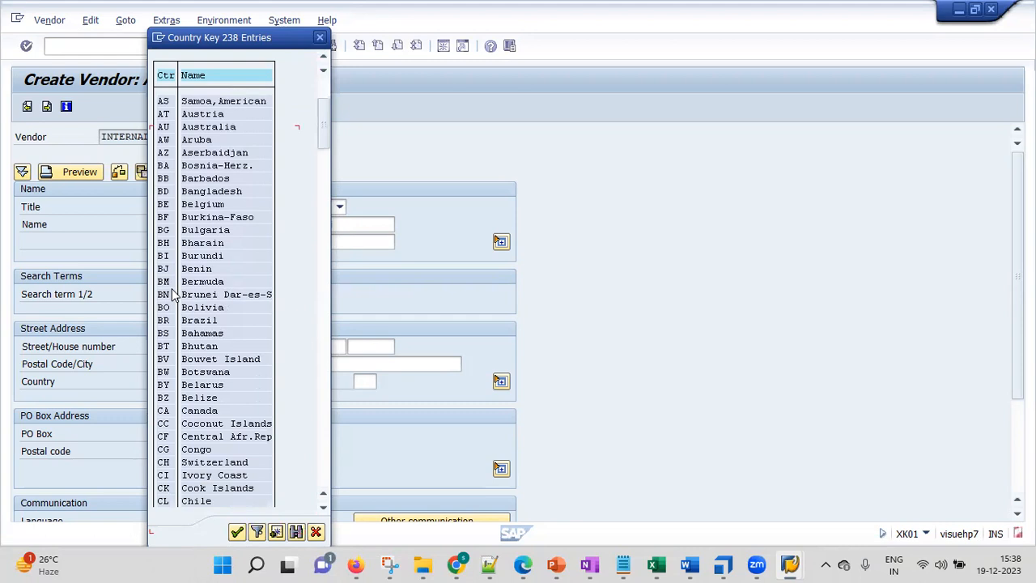
{"action": "key", "text": "Down"}
{"action": "key", "text": "Down"}
{"action": "key", "text": "Down"}
{"action": "key", "text": "Down"}
{"action": "key", "text": "Down"}
{"action": "key", "text": "Down"}
{"action": "key", "text": "Down"}
{"action": "key", "text": "Down"}
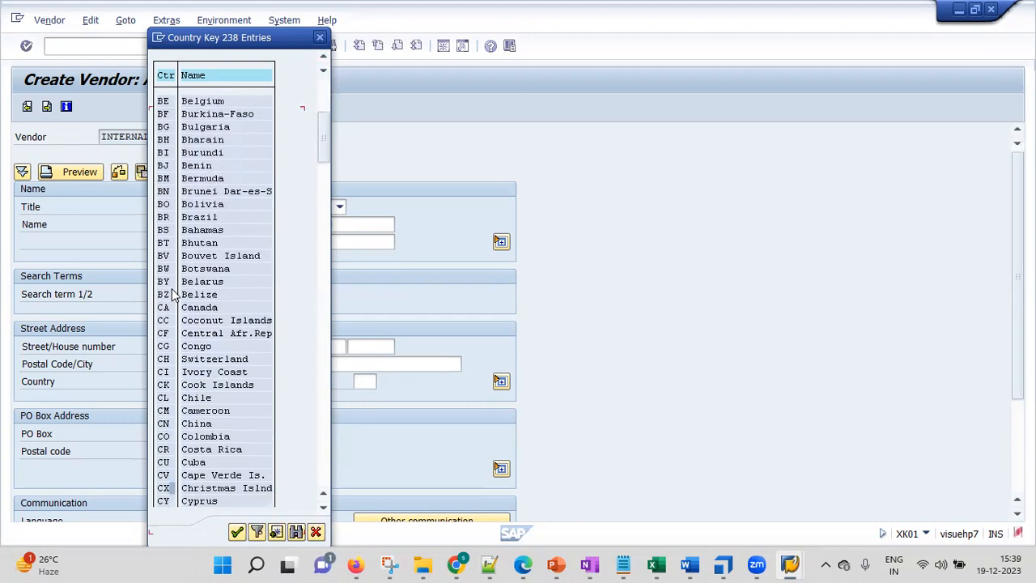
{"action": "key", "text": "Down"}
{"action": "key", "text": "Down"}
{"action": "key", "text": "Down"}
{"action": "key", "text": "Down"}
{"action": "key", "text": "Down"}
{"action": "key", "text": "Down"}
{"action": "key", "text": "Down"}
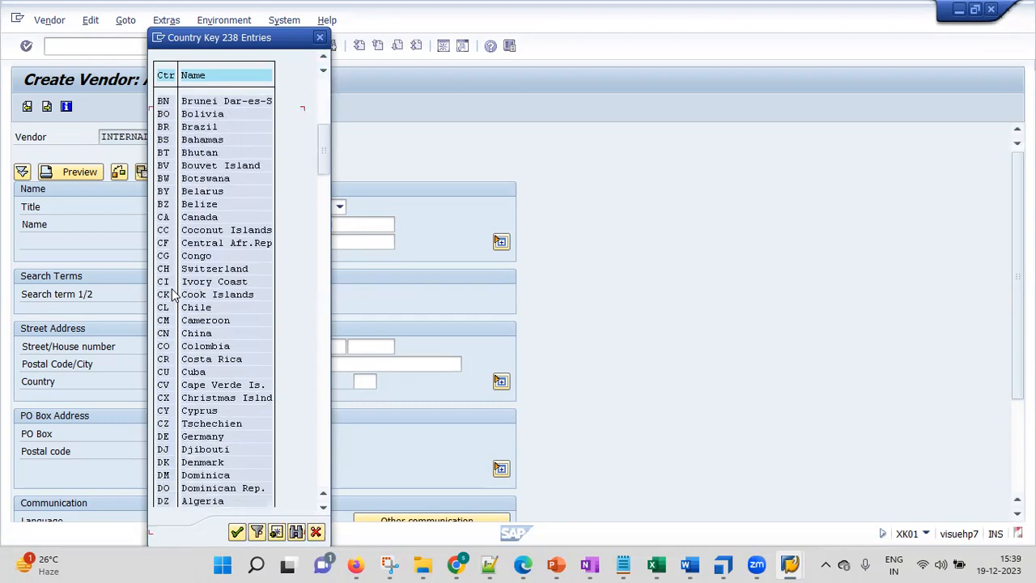
{"action": "key", "text": "Down"}
{"action": "key", "text": "Down"}
{"action": "key", "text": "Down"}
{"action": "key", "text": "Down"}
{"action": "key", "text": "Down"}
{"action": "key", "text": "Down"}
{"action": "key", "text": "Down"}
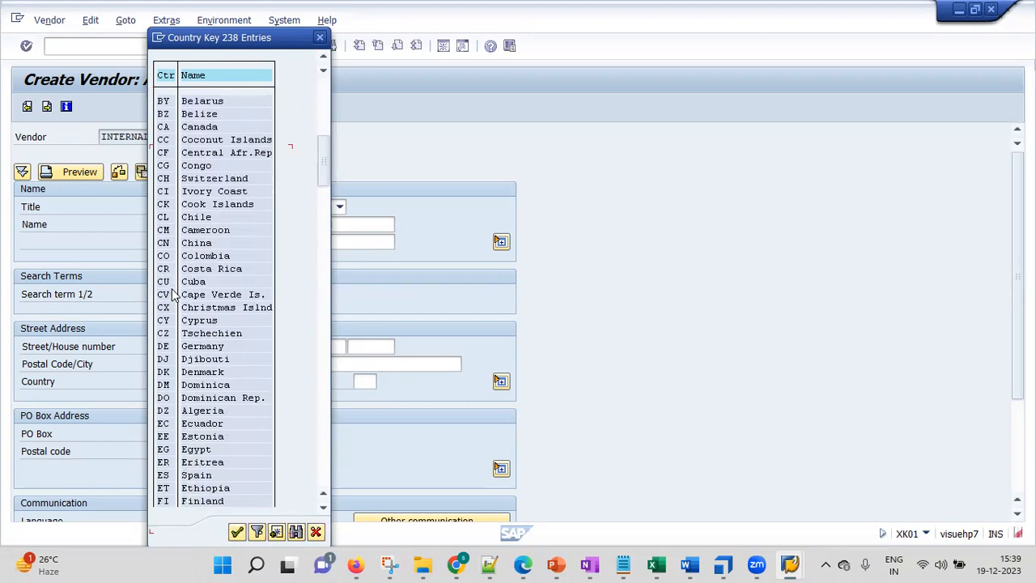
{"action": "key", "text": "Down"}
{"action": "key", "text": "Down"}
{"action": "key", "text": "Down"}
{"action": "key", "text": "Down"}
{"action": "key", "text": "Down"}
{"action": "key", "text": "Down"}
{"action": "key", "text": "Down"}
{"action": "key", "text": "Down"}
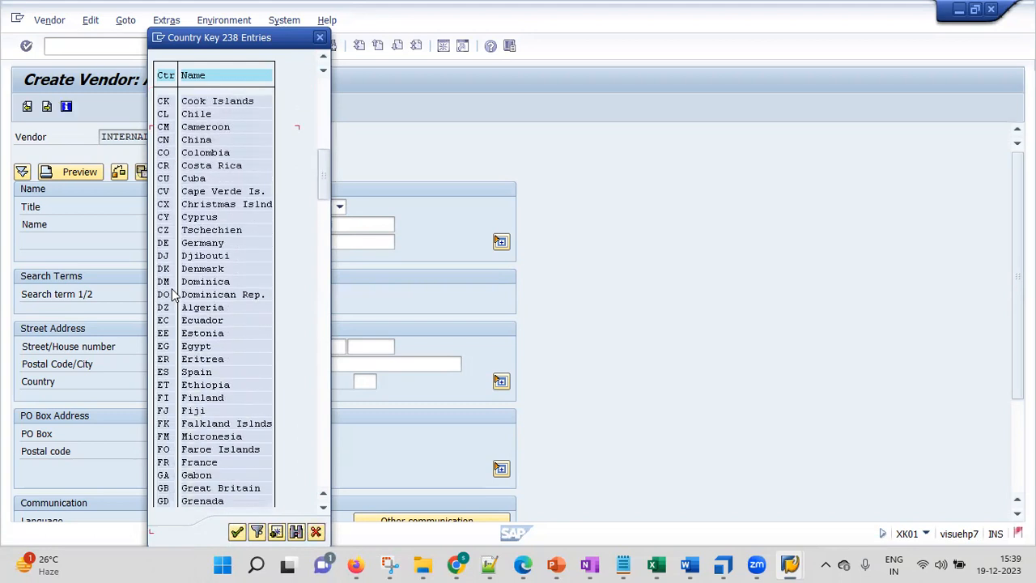
{"action": "key", "text": "Down"}
{"action": "key", "text": "Down"}
{"action": "key", "text": "Down"}
{"action": "key", "text": "Down"}
{"action": "key", "text": "Down"}
{"action": "key", "text": "Down"}
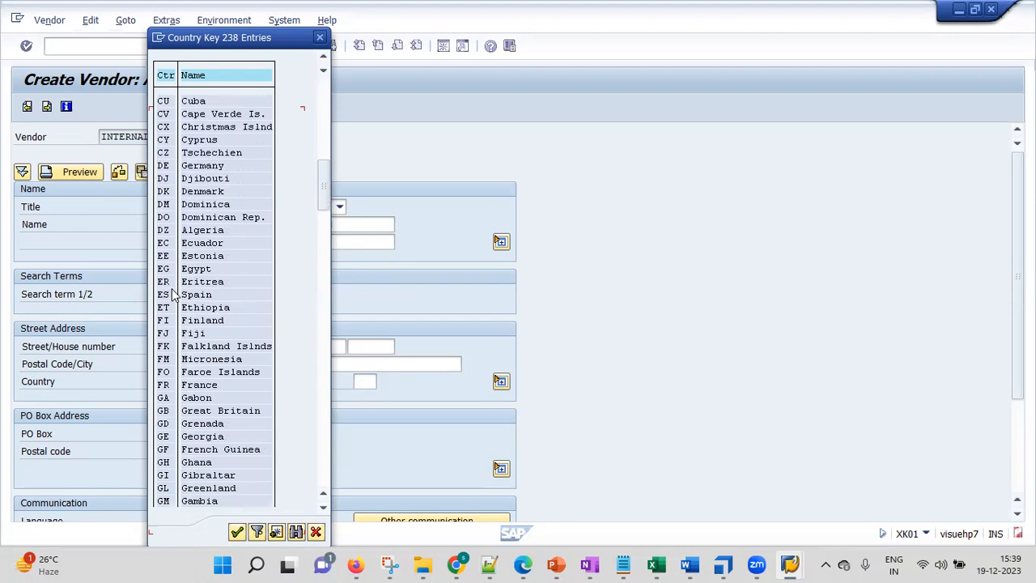
{"action": "key", "text": "Down"}
{"action": "key", "text": "Down"}
{"action": "key", "text": "Down"}
{"action": "key", "text": "Down"}
{"action": "key", "text": "Down"}
{"action": "key", "text": "Down"}
{"action": "key", "text": "Down"}
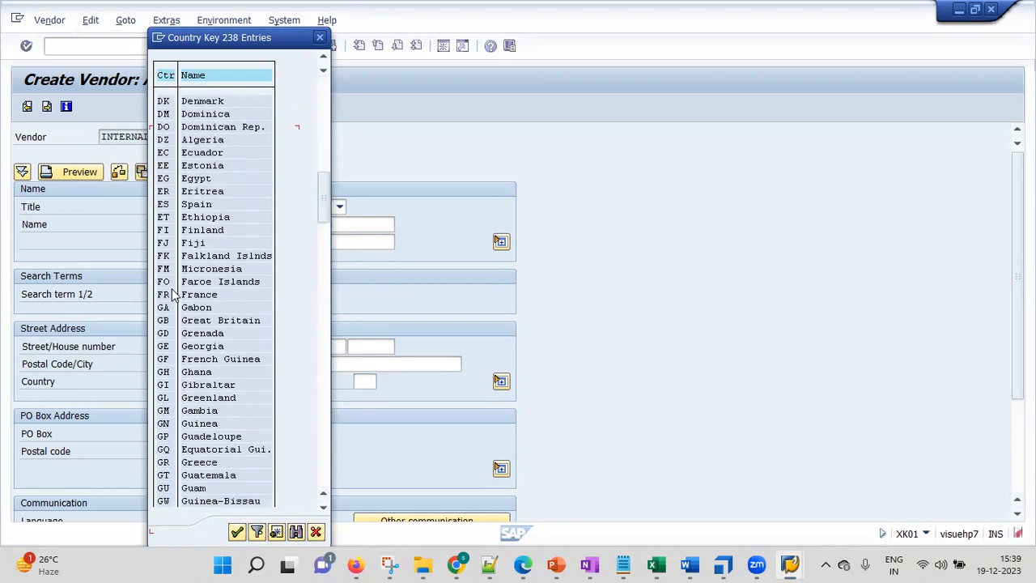
{"action": "key", "text": "Down"}
{"action": "key", "text": "Down"}
{"action": "key", "text": "Down"}
{"action": "key", "text": "Down"}
{"action": "key", "text": "Down"}
{"action": "key", "text": "Down"}
{"action": "key", "text": "Down"}
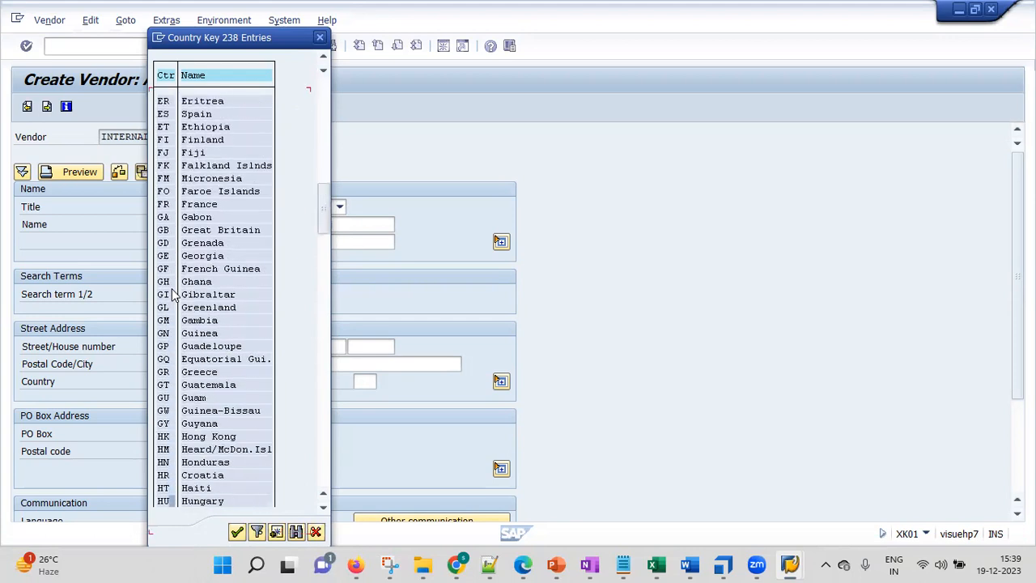
{"action": "key", "text": "Down"}
{"action": "key", "text": "Down"}
{"action": "key", "text": "Down"}
{"action": "key", "text": "Down"}
{"action": "key", "text": "Down"}
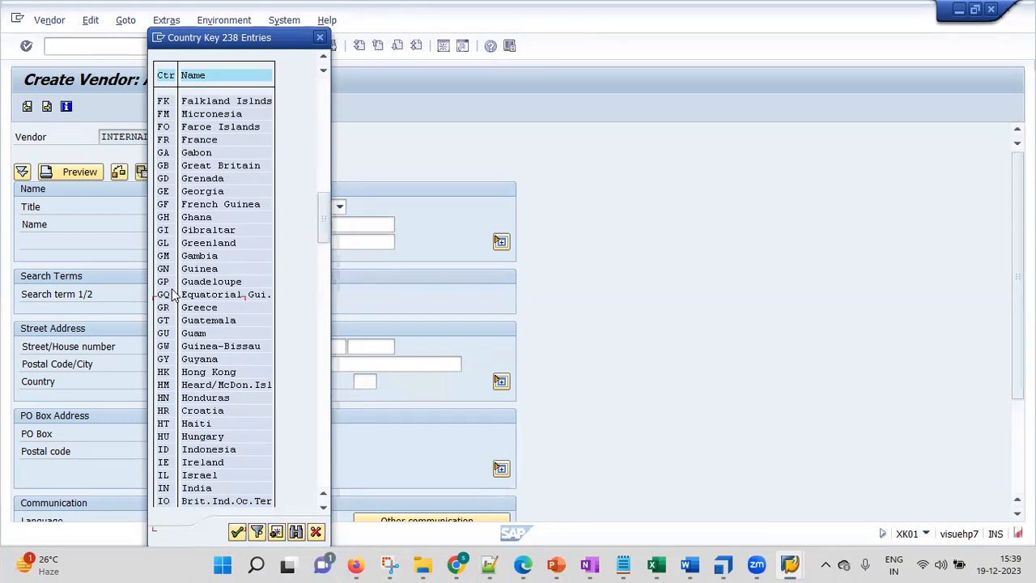
{"action": "key", "text": "Down"}
{"action": "key", "text": "Down"}
{"action": "key", "text": "Down"}
{"action": "key", "text": "Down"}
{"action": "key", "text": "Down"}
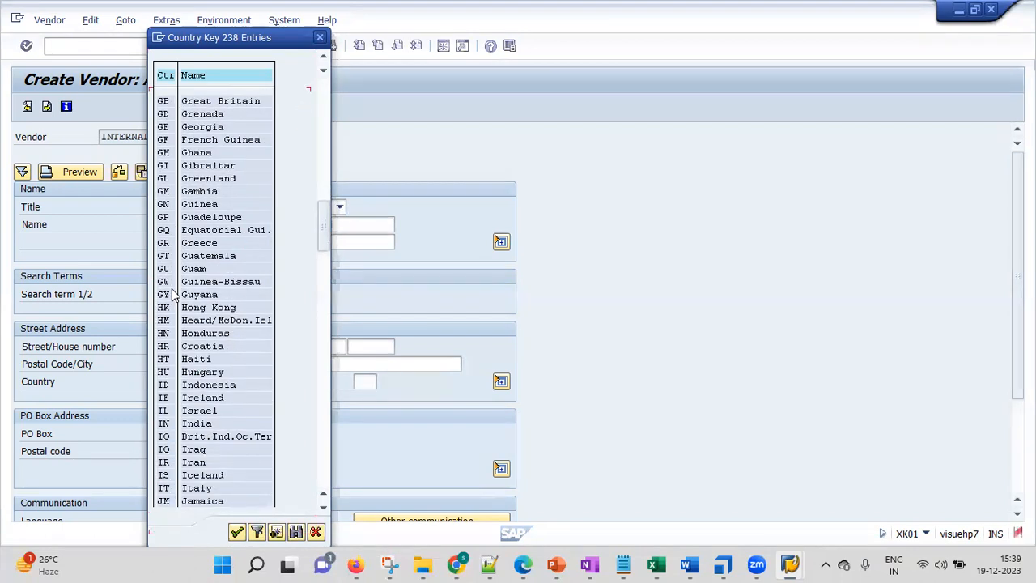
{"action": "key", "text": "Down"}
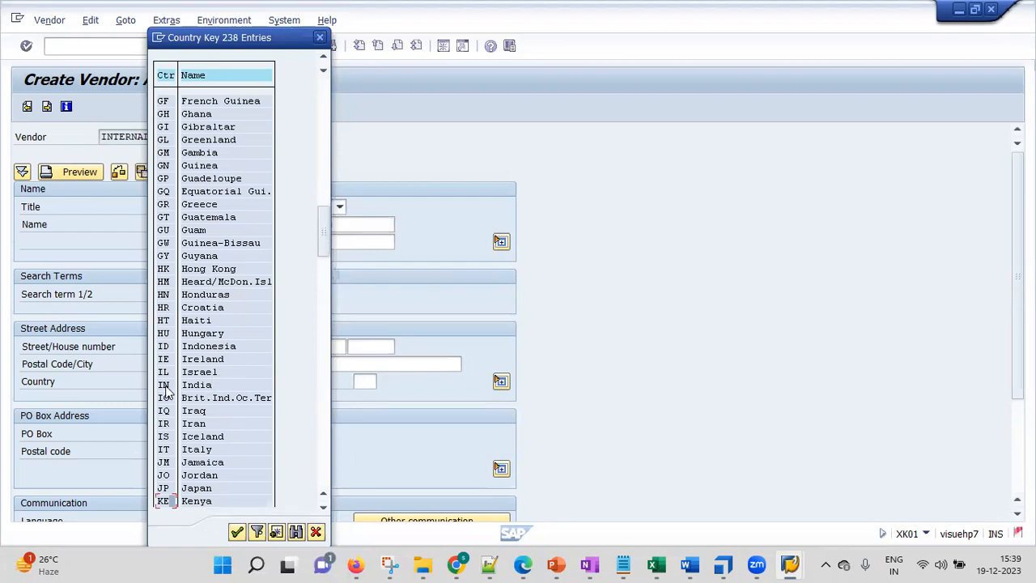
Search the country key list for india and choose IN as the vendor's country.
{"action": "left_click", "coordinate": [296, 531]}
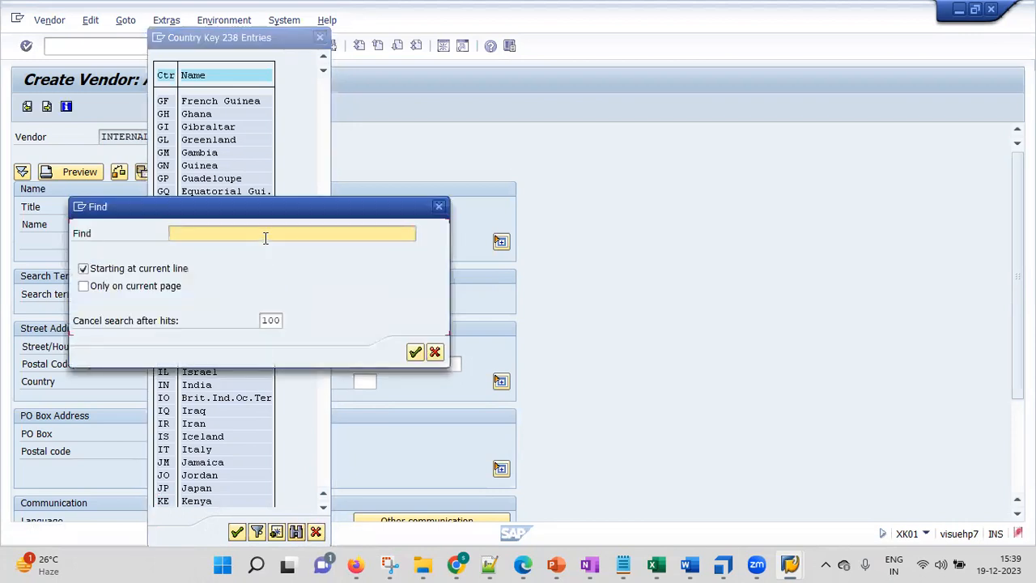
{"action": "type", "text": "india"}
{"action": "key", "text": "Return"}
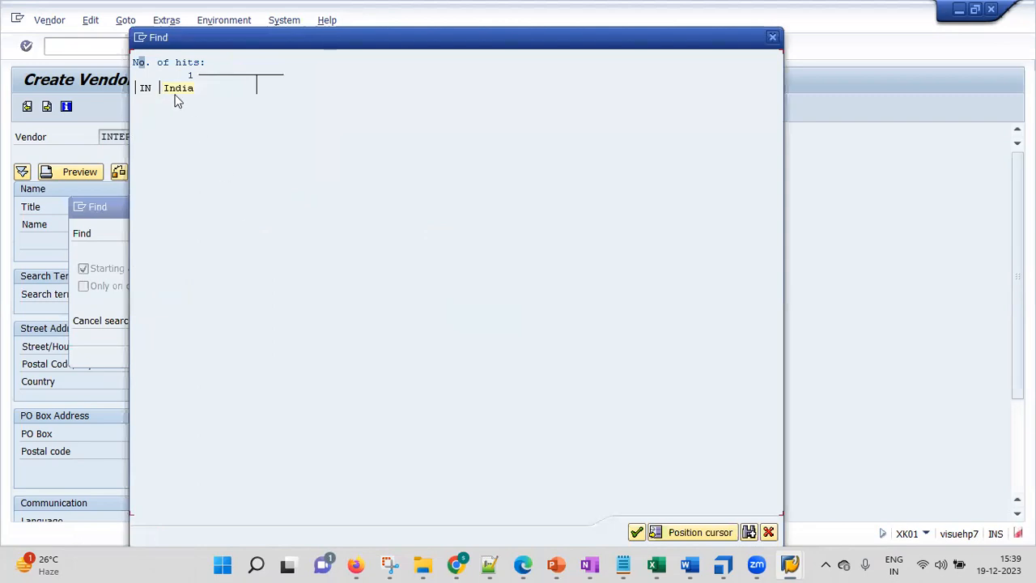
{"action": "left_click", "coordinate": [147, 90]}
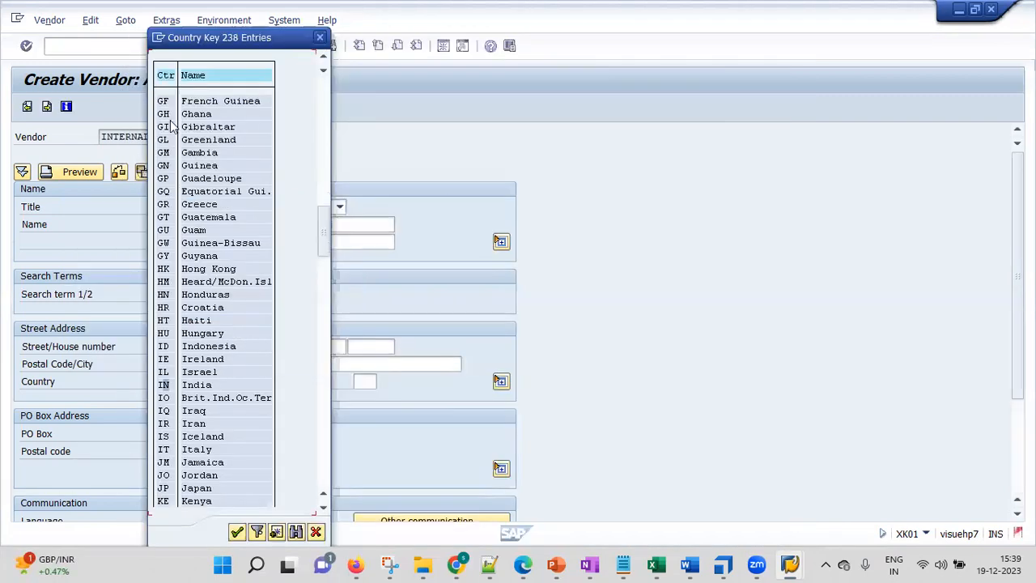
{"action": "double_click", "coordinate": [163, 387]}
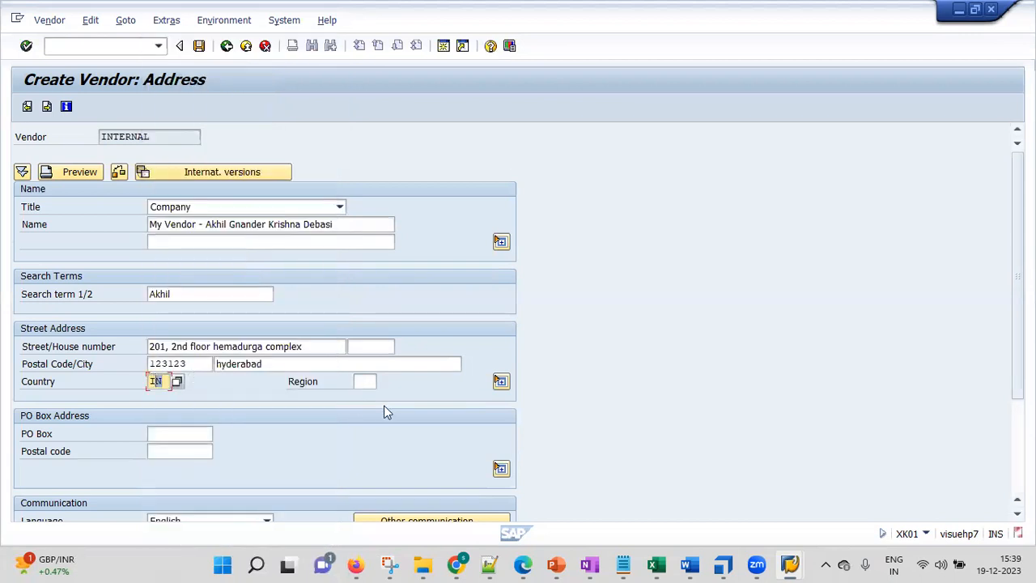
Choose region 01, Andra Pradesh, from the list of possible regions for the vendor's street address.
{"action": "left_click", "coordinate": [397, 383]}
{"action": "left_click", "coordinate": [370, 380]}
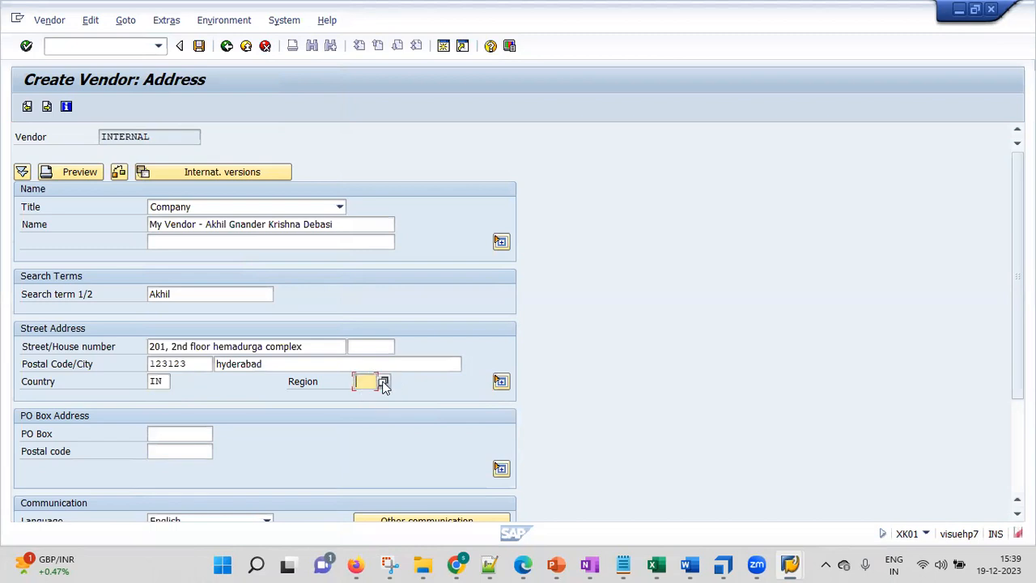
{"action": "left_click", "coordinate": [383, 382]}
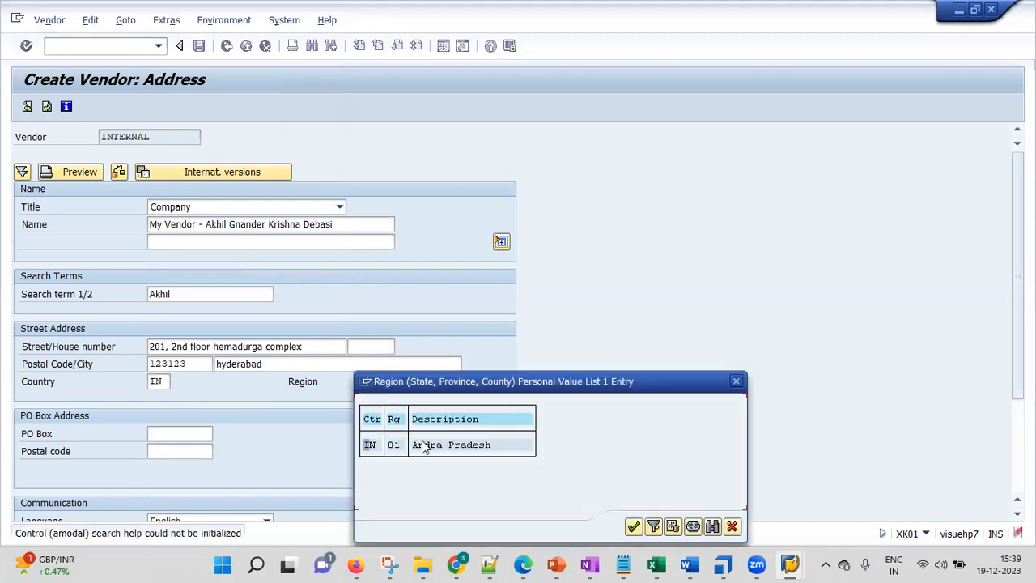
{"action": "left_click_drag", "start_coordinate": [491, 381], "coordinate": [588, 191]}
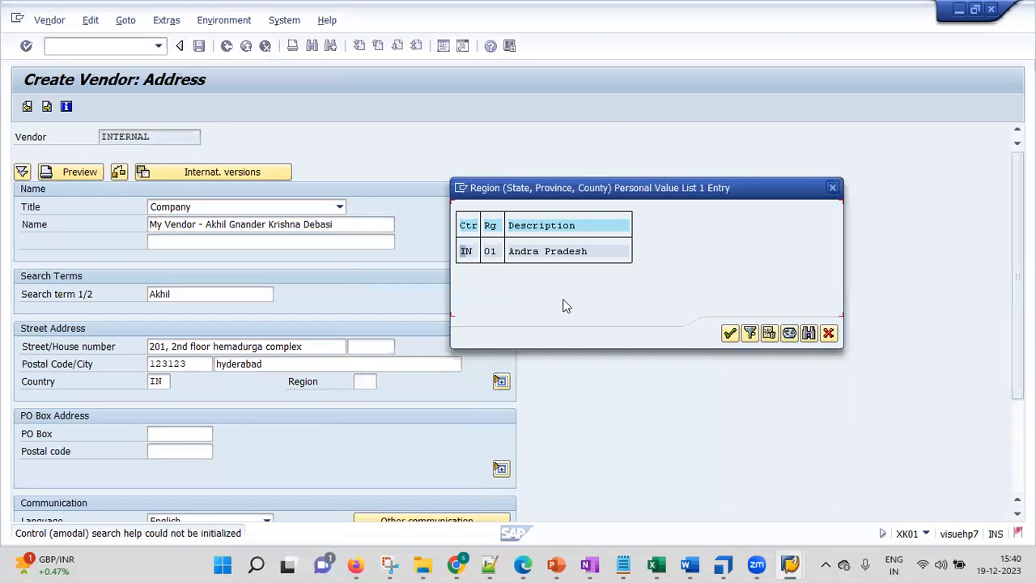
{"action": "double_click", "coordinate": [489, 251]}
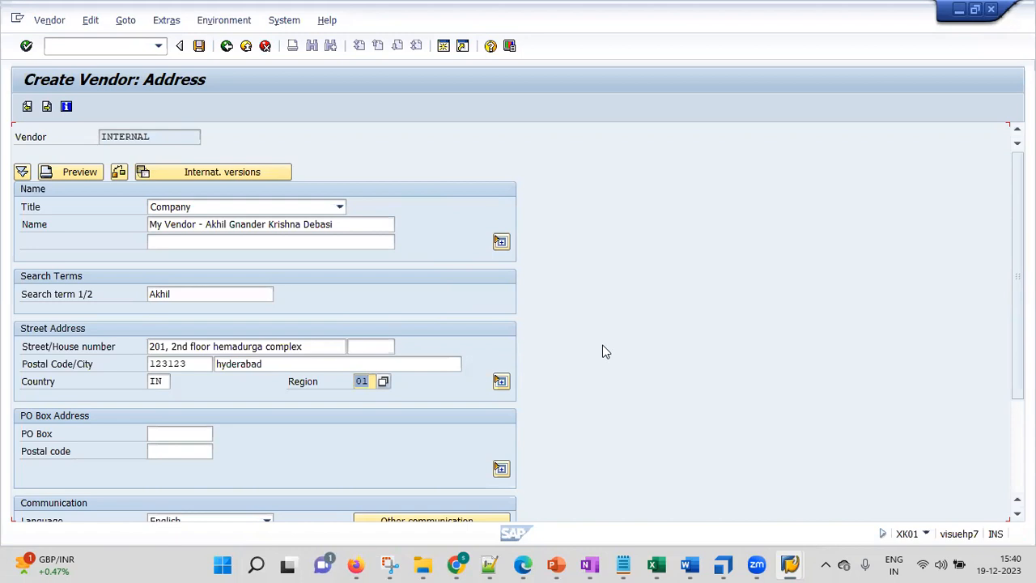
Leave the PO box empty, select English as the communication language and submit the address data.
{"action": "key", "text": "Tab"}
{"action": "key", "text": "Tab"}
{"action": "key", "text": "Tab"}
{"action": "key", "text": "Tab"}
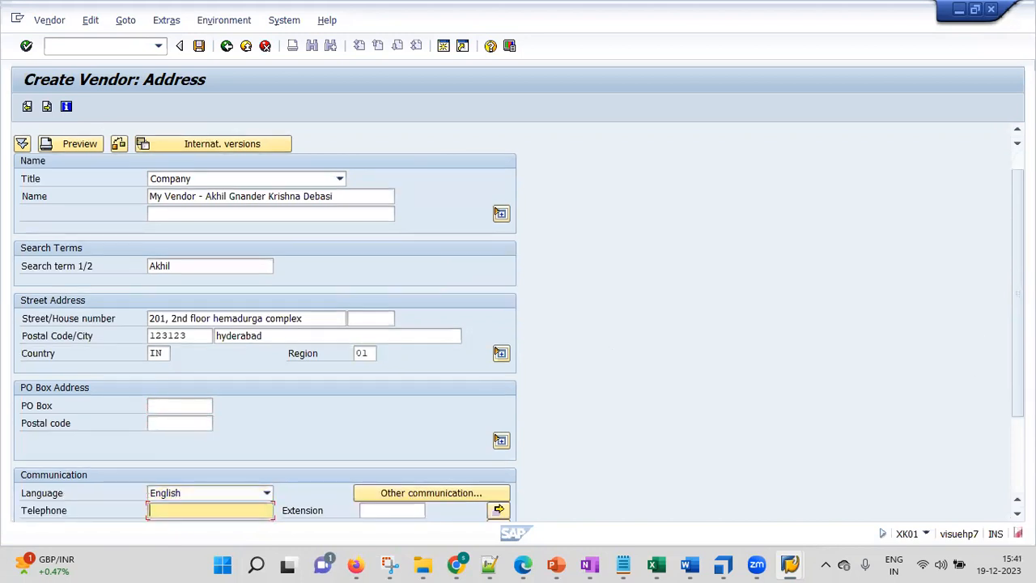
{"action": "left_click_drag", "start_coordinate": [1018, 380], "coordinate": [1018, 453]}
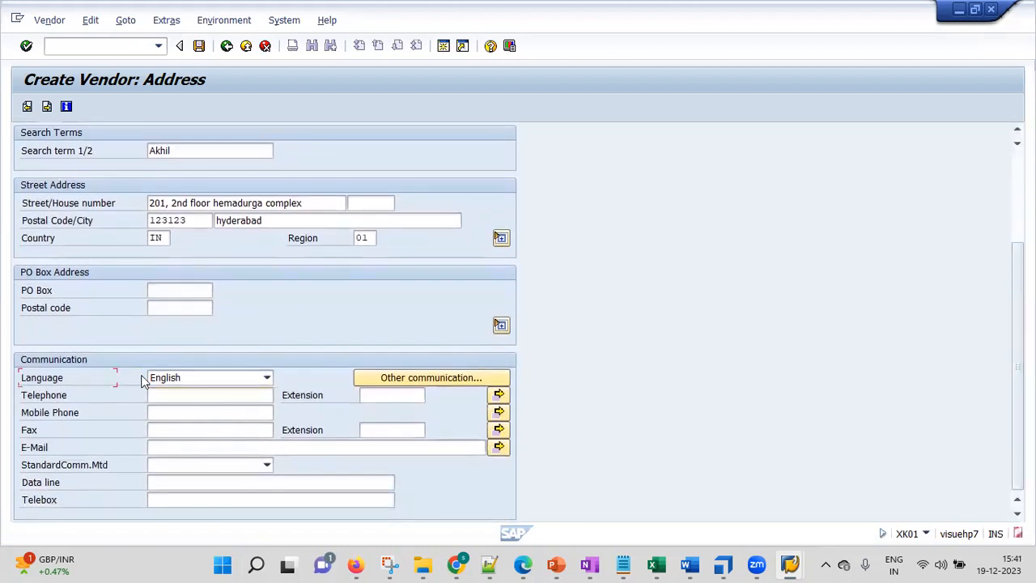
{"action": "left_click", "coordinate": [191, 376]}
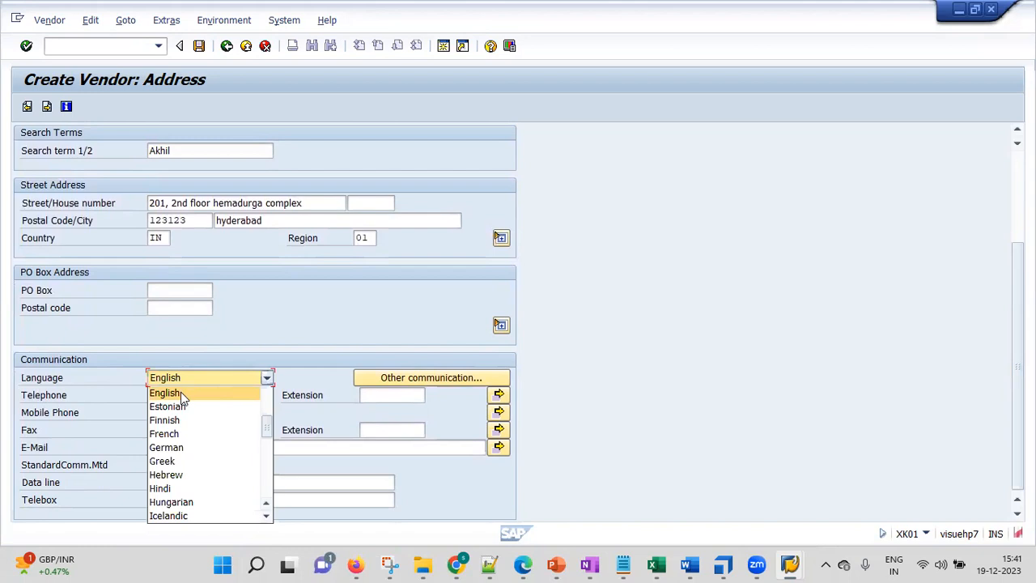
{"action": "left_click", "coordinate": [181, 392]}
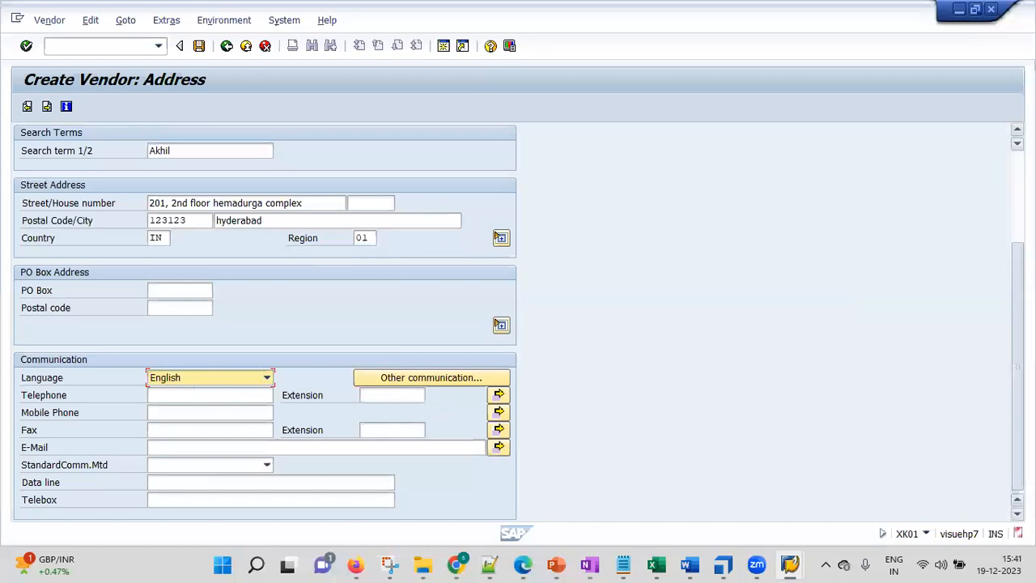
{"action": "left_click", "coordinate": [27, 46]}
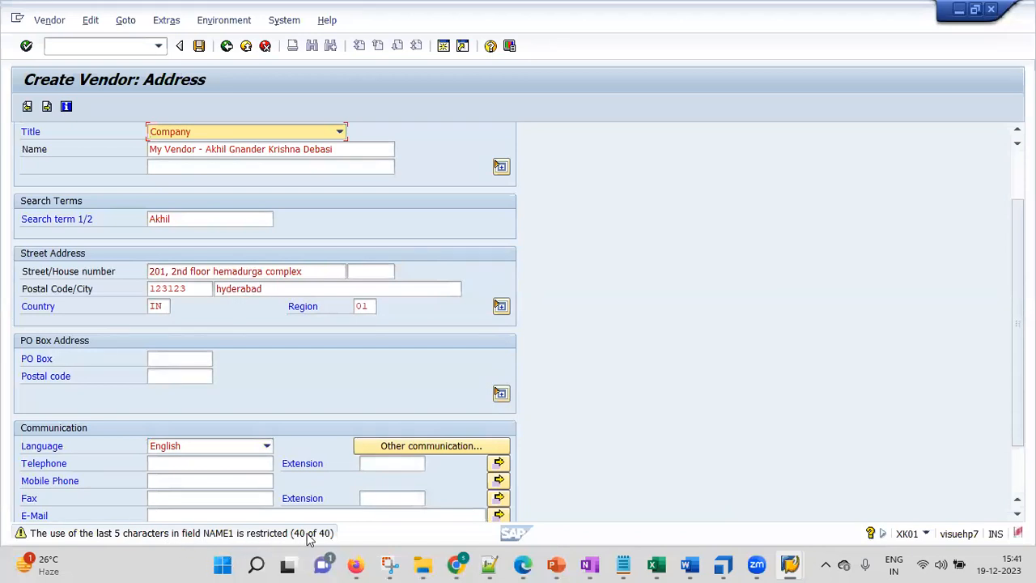
Shorten each personal name after the first one in the vendor name to three letters and submit the address data again.
{"action": "left_click", "coordinate": [351, 151]}
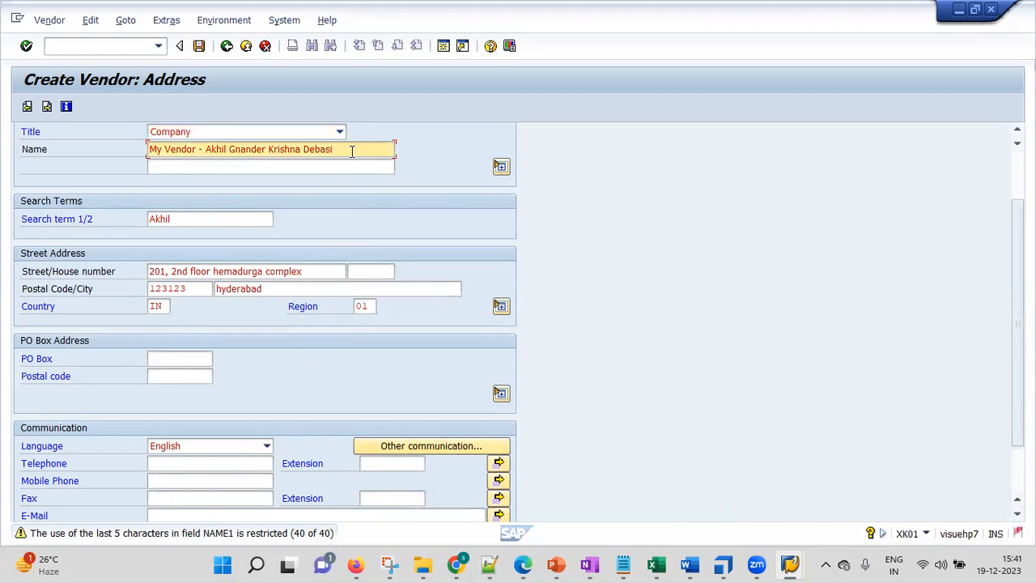
{"action": "key", "text": "BackSpace"}
{"action": "key", "text": "BackSpace"}
{"action": "key", "text": "BackSpace"}
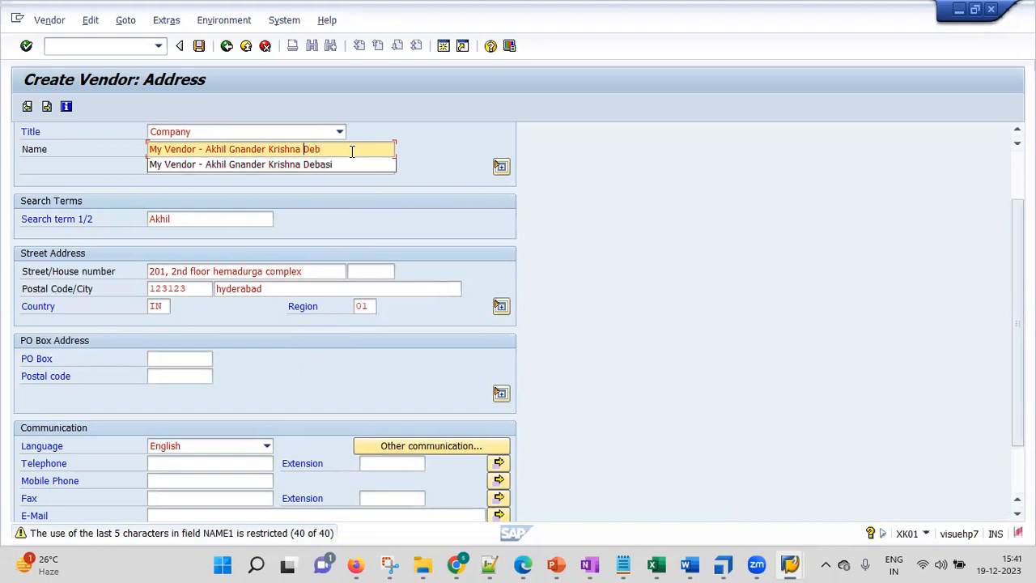
{"action": "key", "text": "BackSpace"}
{"action": "key", "text": "BackSpace"}
{"action": "key", "text": "BackSpace"}
{"action": "key", "text": "BackSpace"}
{"action": "key", "text": "Left"}
{"action": "key", "text": "Left"}
{"action": "key", "text": "Left"}
{"action": "key", "text": "Left"}
{"action": "key", "text": "BackSpace"}
{"action": "key", "text": "BackSpace"}
{"action": "key", "text": "BackSpace"}
{"action": "key", "text": "BackSpace"}
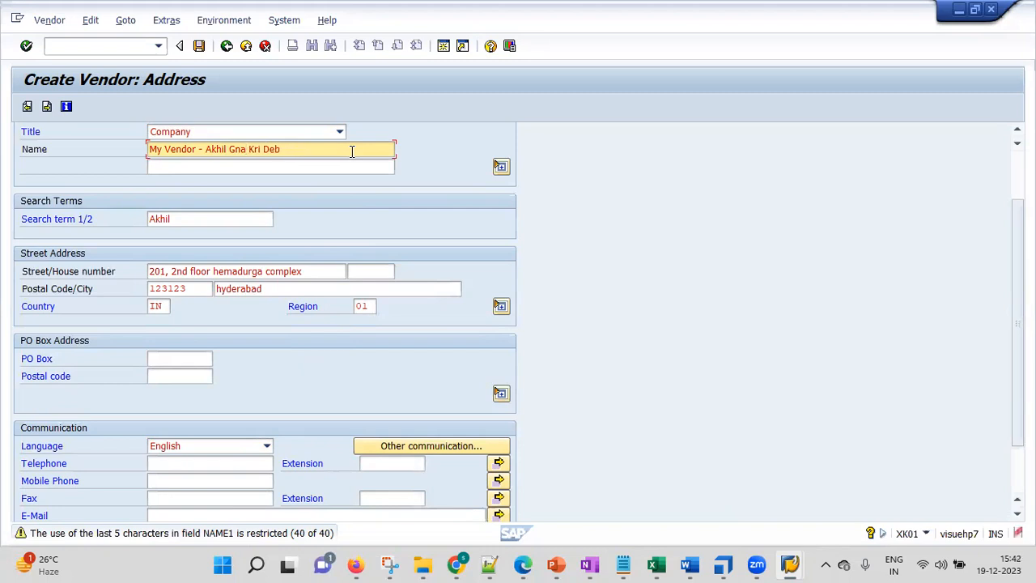
{"action": "key", "text": "Left"}
{"action": "left_click_drag", "start_coordinate": [1018, 348], "coordinate": [1018, 271]}
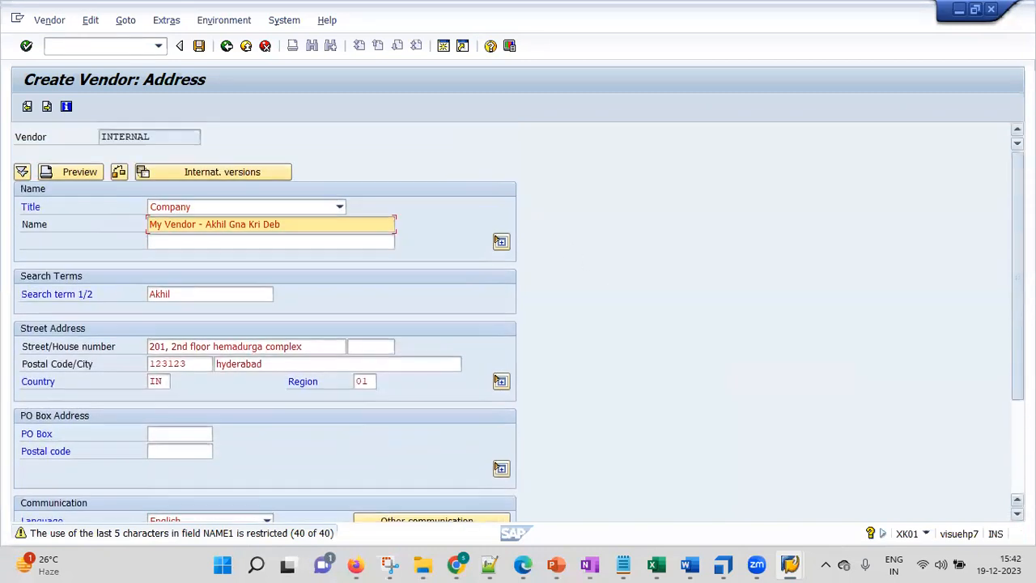
{"action": "left_click", "coordinate": [26, 46]}
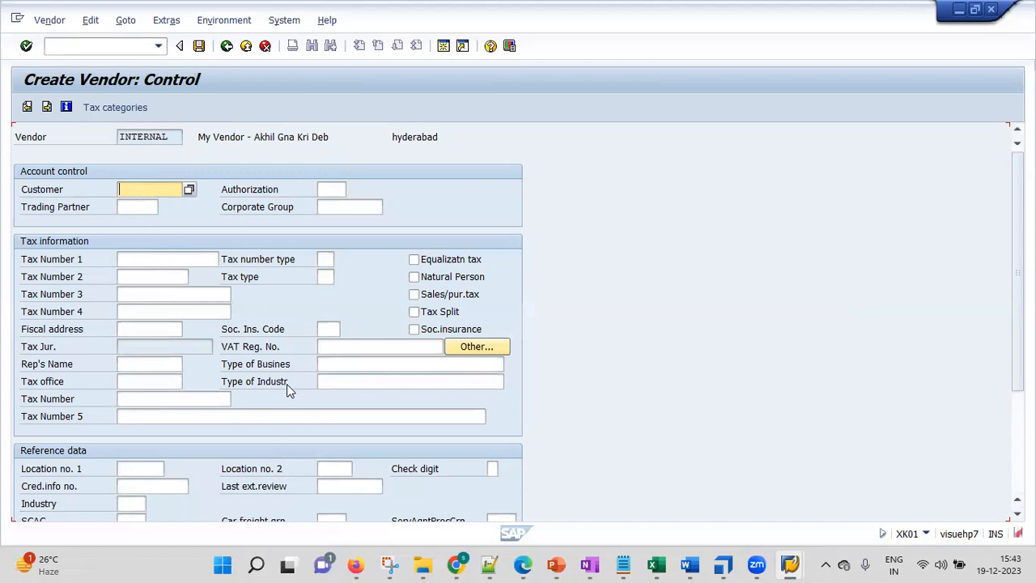
Leave the control data empty, continue to the payment transactions and view the available bank country keys without choosing one.
{"action": "left_click", "coordinate": [26, 46]}
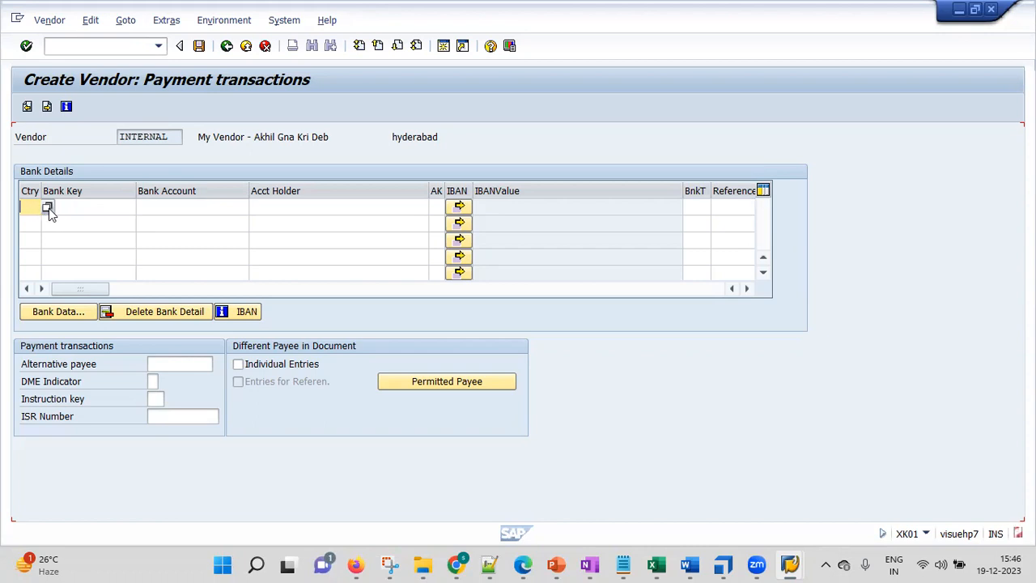
{"action": "left_click", "coordinate": [49, 208]}
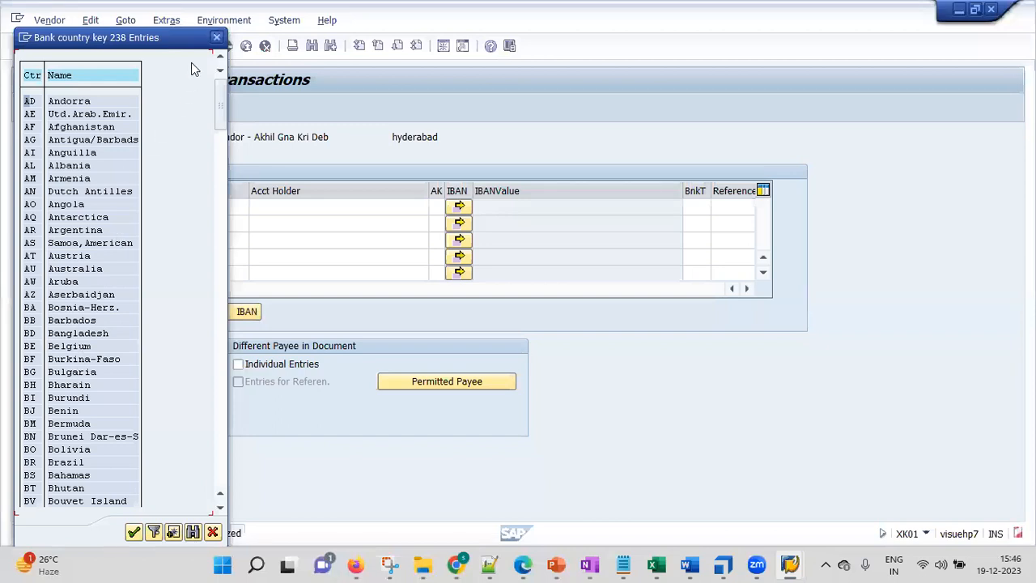
{"action": "key", "text": "Escape"}
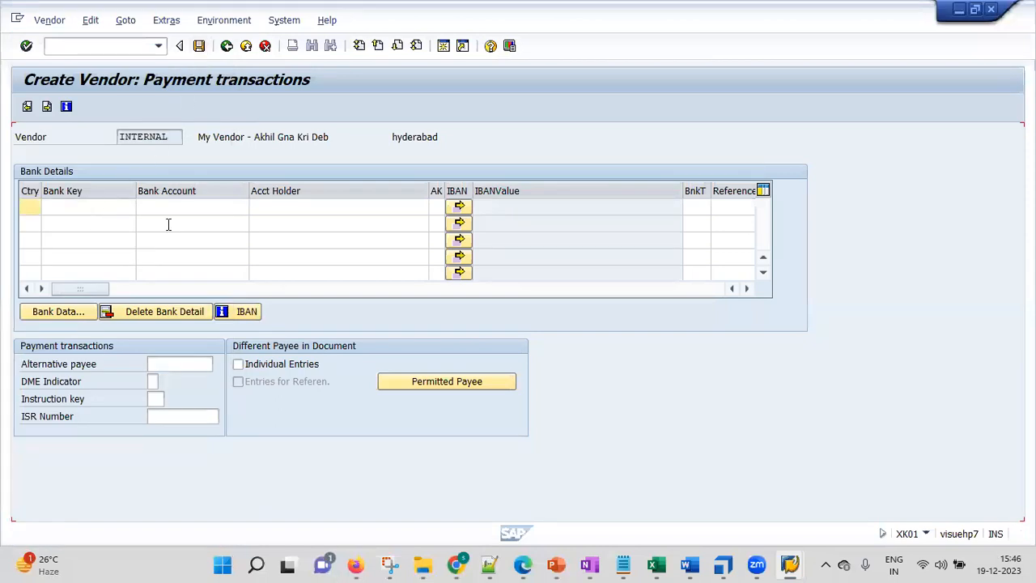